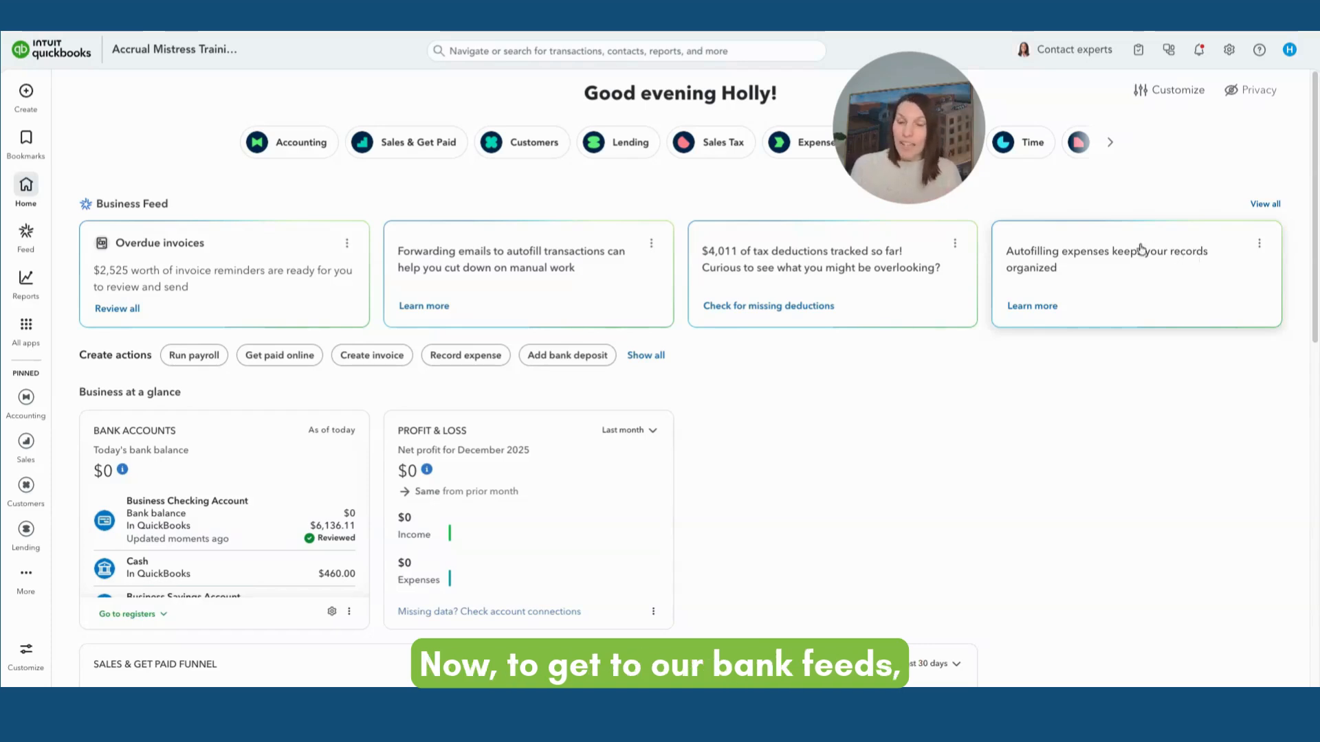
Open the bank transactions page under Accounting
{"action": "left_click", "coordinate": [26, 137]}
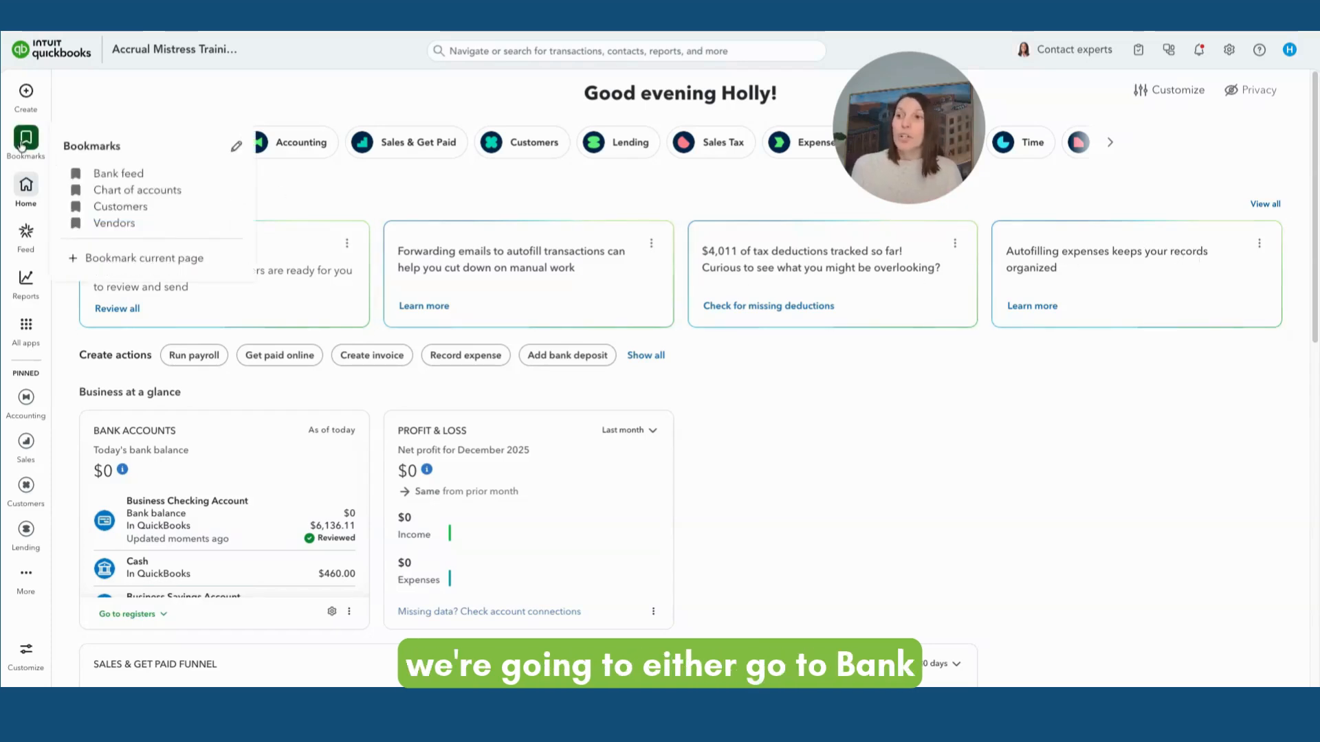
{"action": "left_click", "coordinate": [26, 325]}
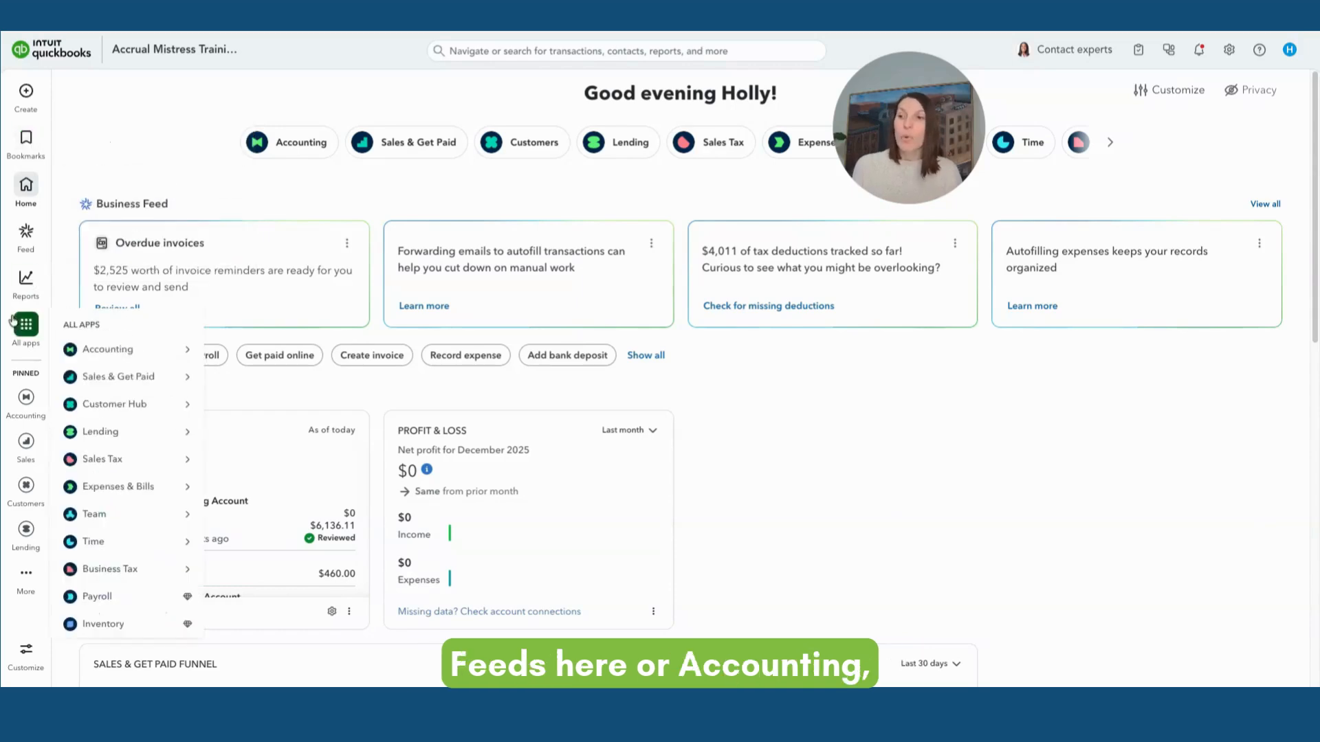
{"action": "mouse_move", "coordinate": [108, 349]}
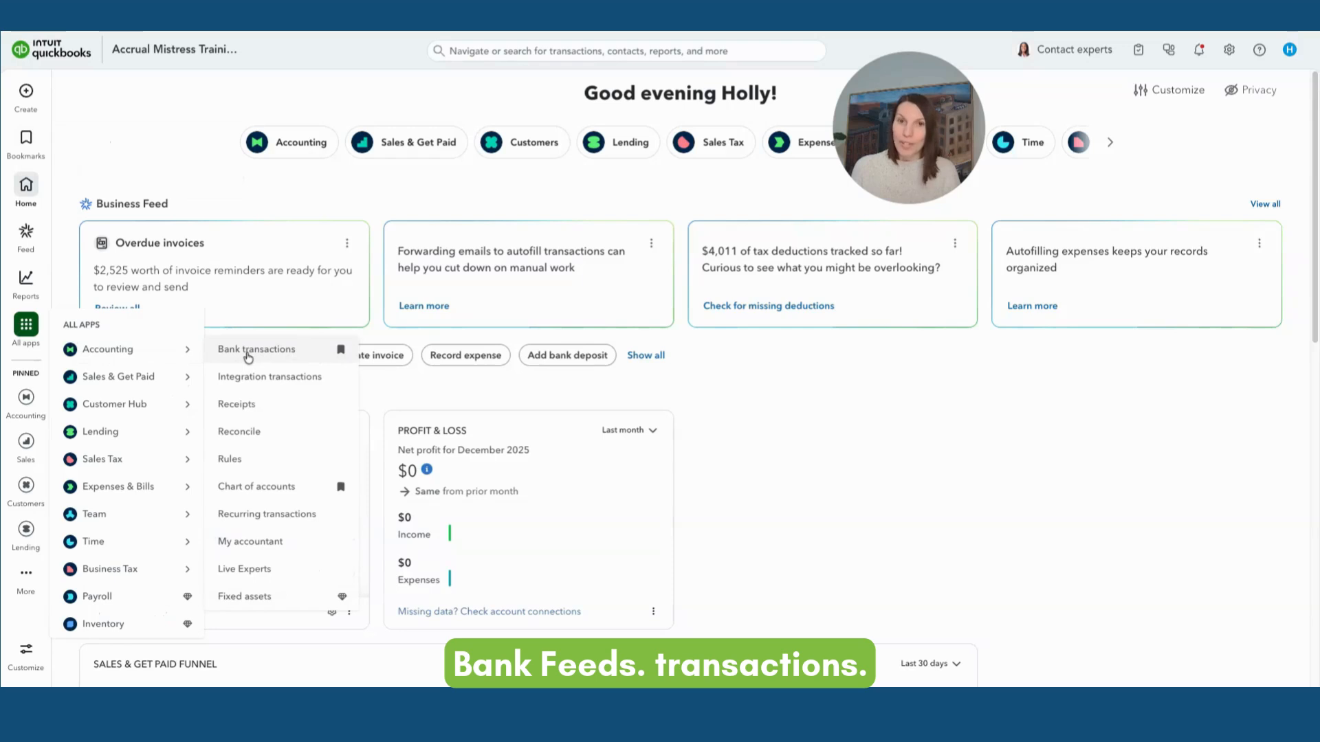
{"action": "left_click", "coordinate": [292, 144]}
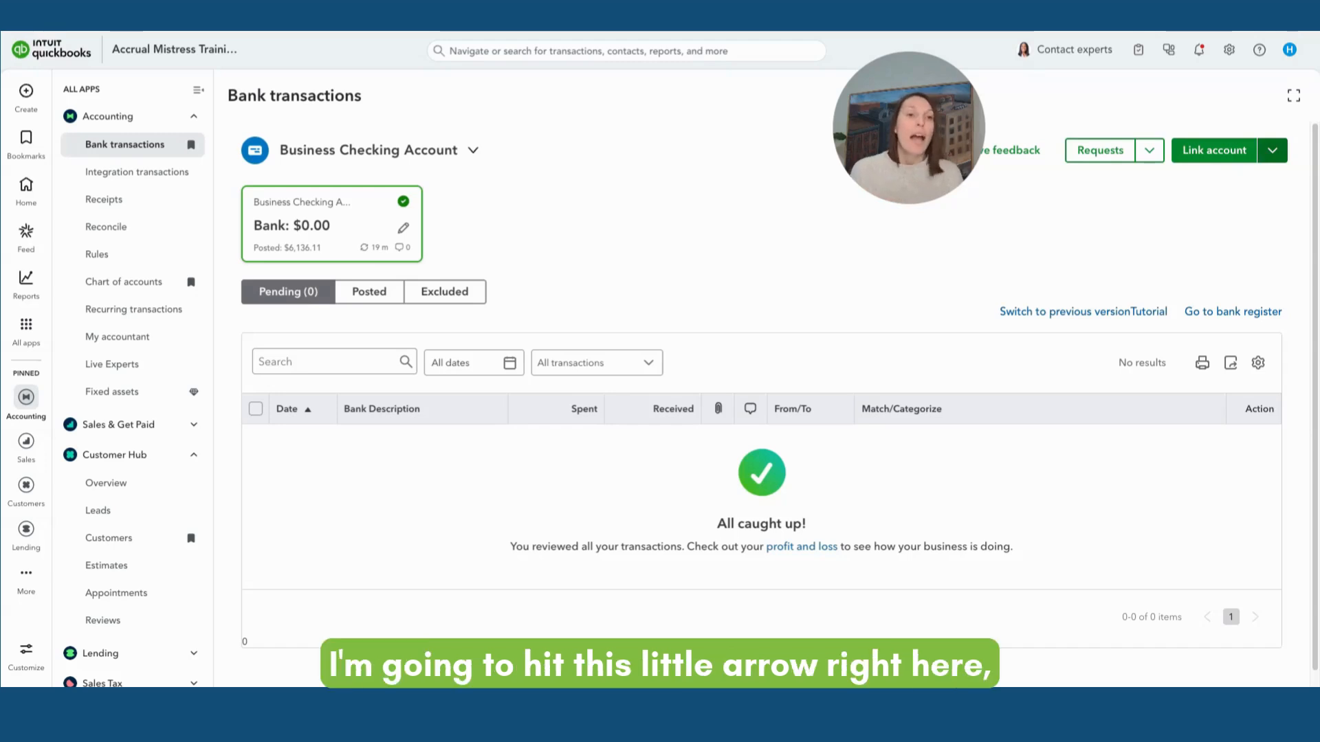
Start uploading bank transactions from a file for the checking account
{"action": "left_click", "coordinate": [1272, 150]}
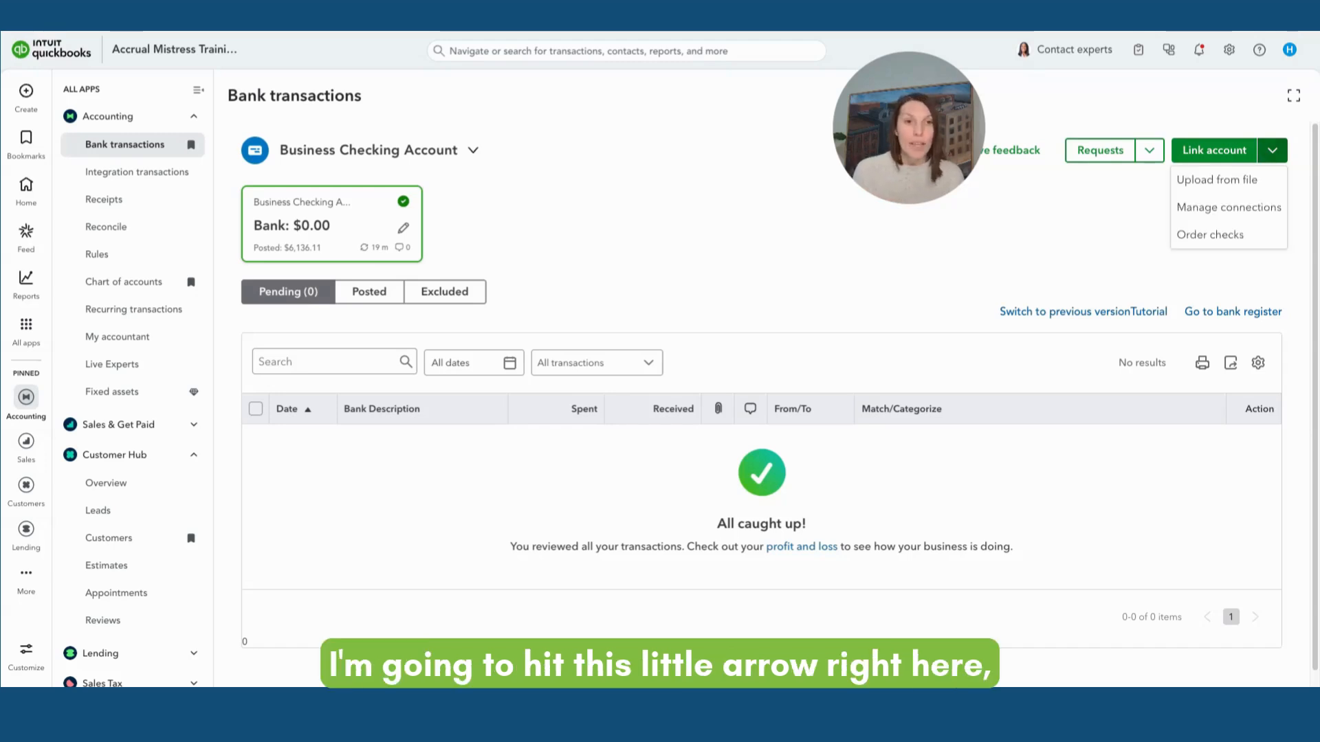
{"action": "left_click", "coordinate": [1236, 181]}
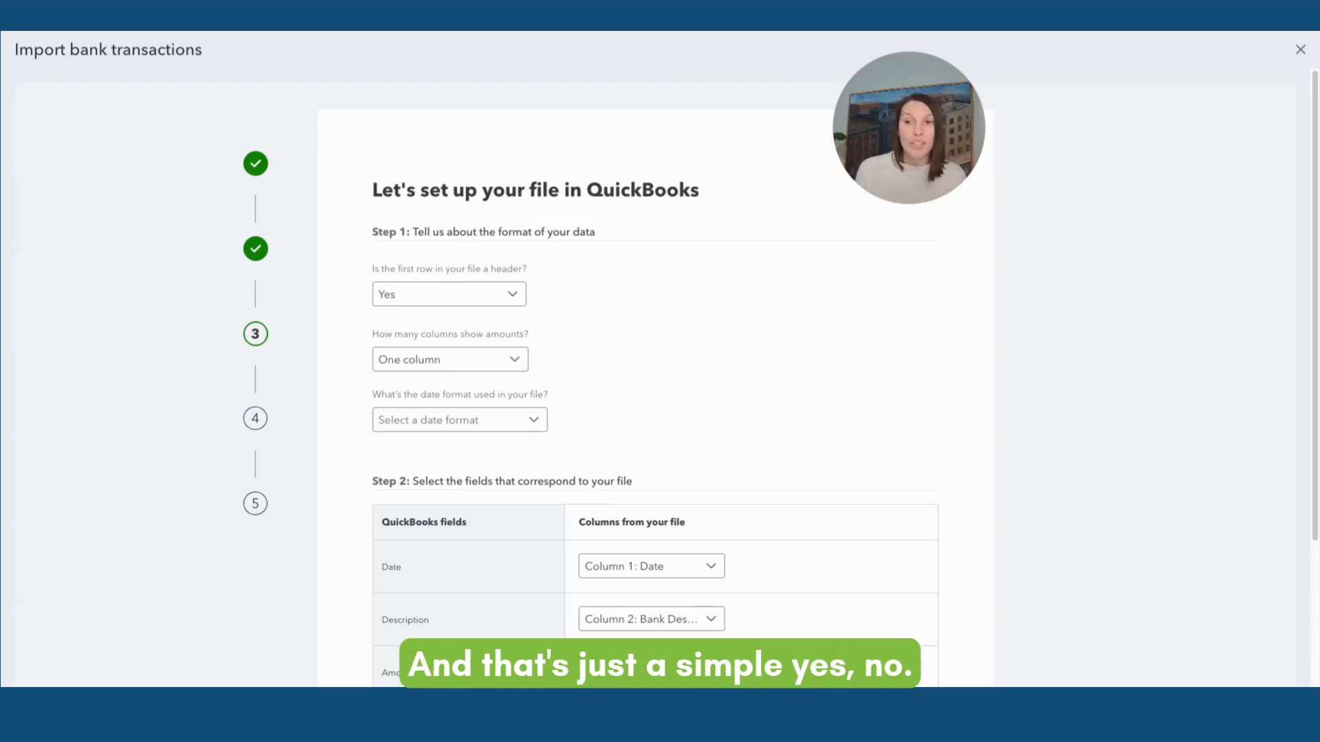
Set the file format to two amount columns and the MM/dd/yyyy date format
{"action": "scroll", "coordinate": [656, 358], "scroll_direction": "down", "scroll_amount": 2}
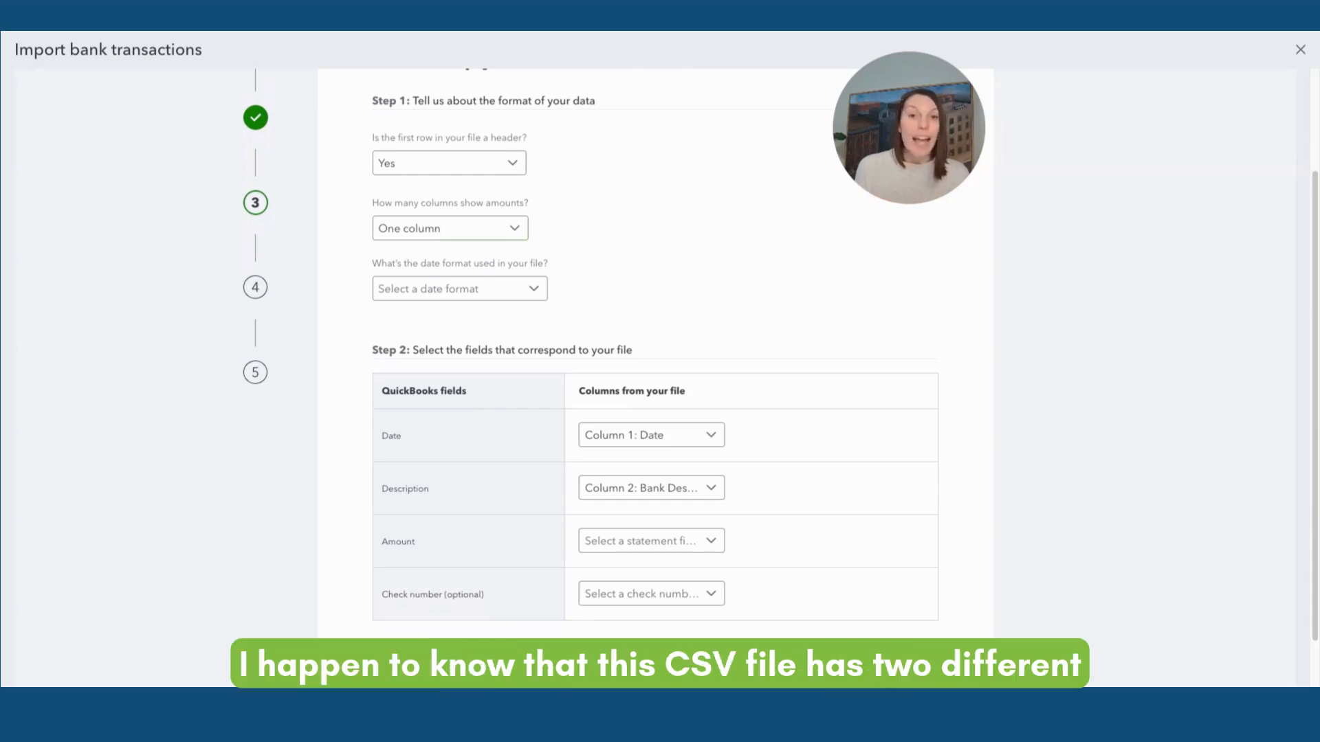
{"action": "left_click", "coordinate": [450, 228]}
{"action": "left_click", "coordinate": [438, 284]}
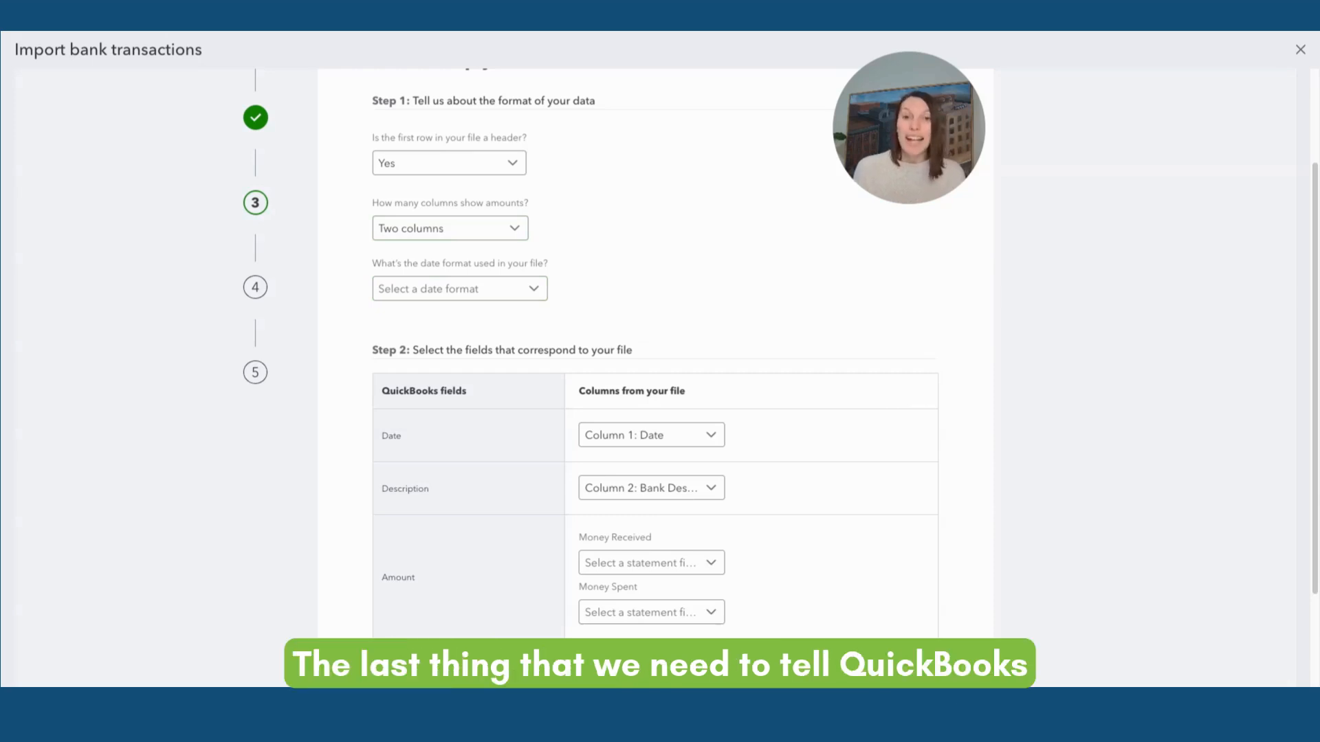
{"action": "left_click", "coordinate": [533, 288]}
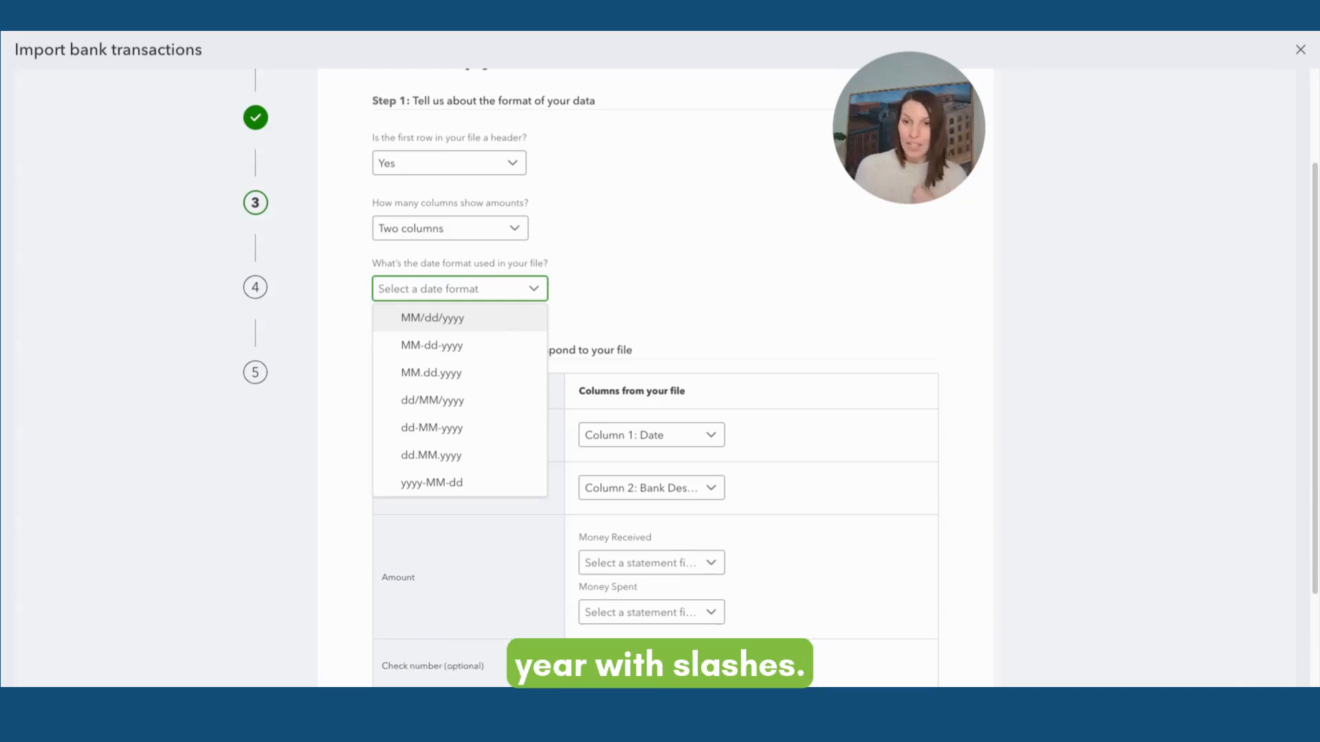
{"action": "left_click", "coordinate": [459, 318]}
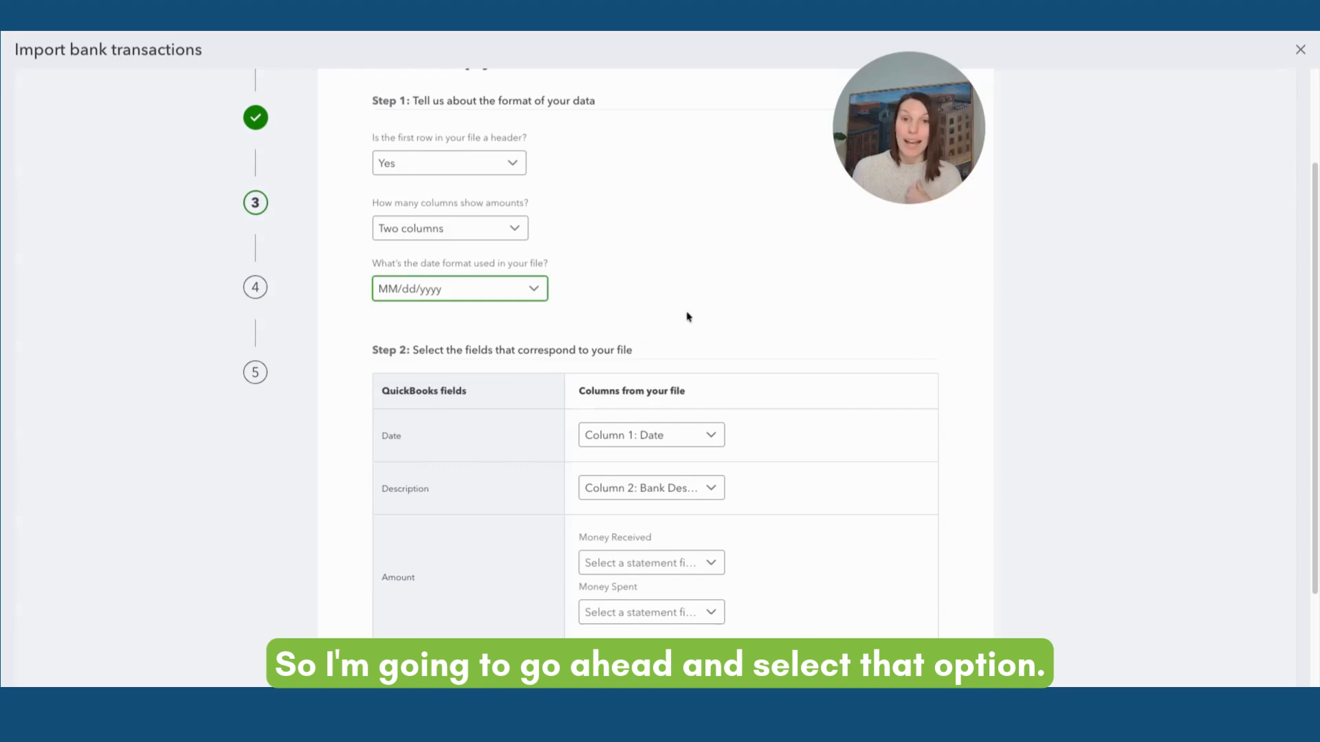
Map Money Received to Column 4: received and Money Spent to Column 3: Spent
{"action": "scroll", "coordinate": [689, 318], "scroll_direction": "down", "scroll_amount": 1}
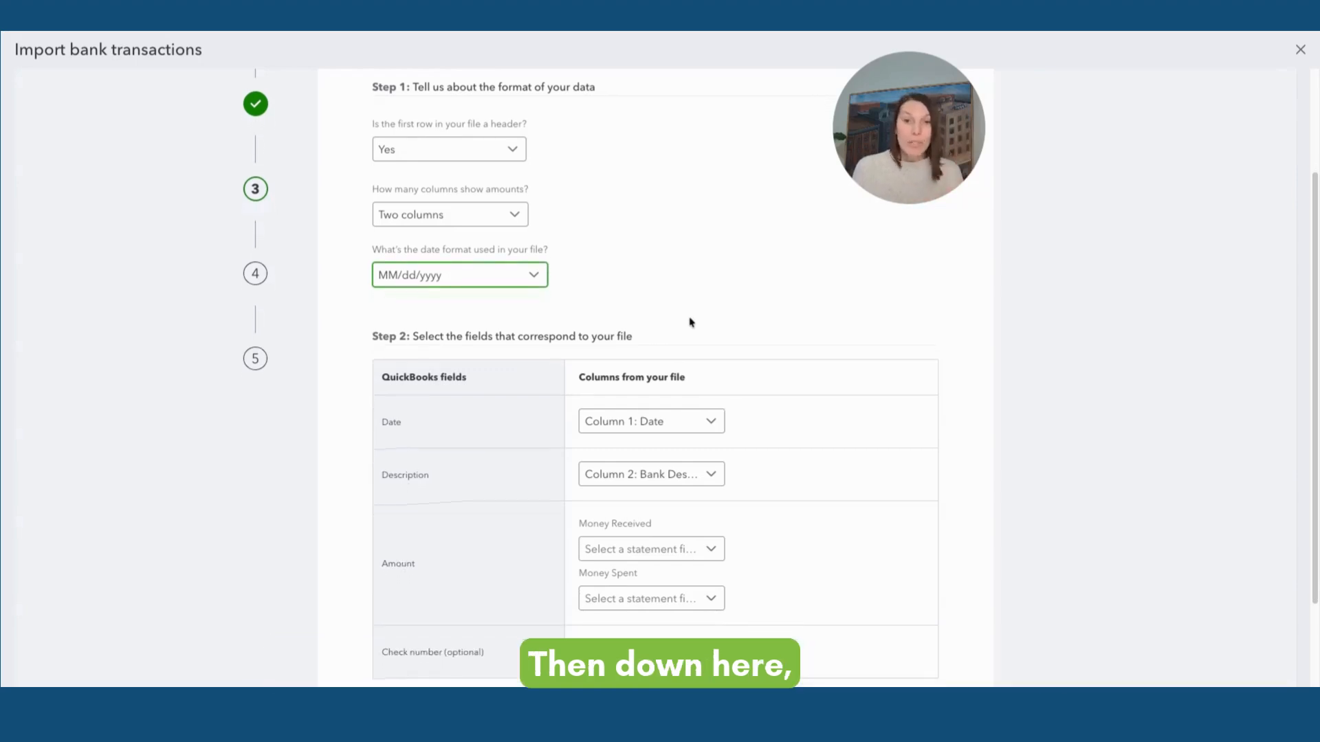
{"action": "scroll", "coordinate": [690, 323], "scroll_direction": "down", "scroll_amount": 2}
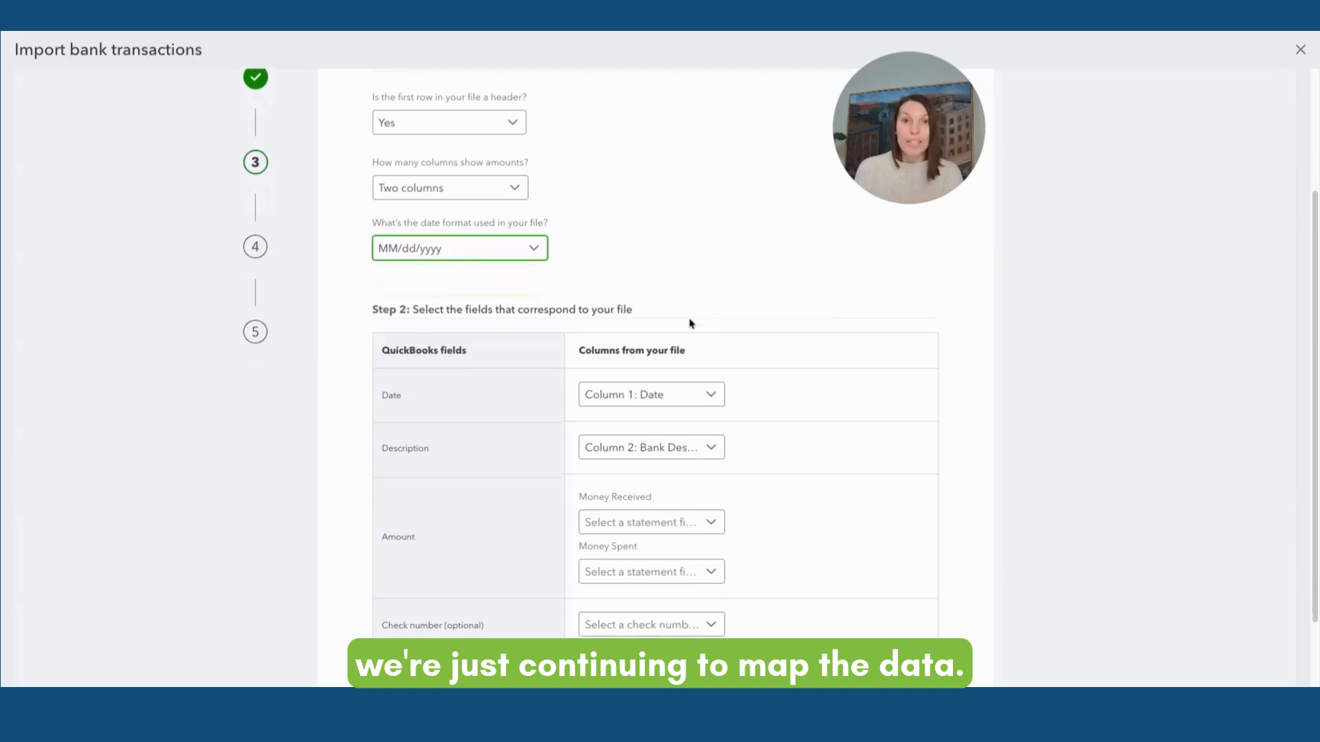
{"action": "scroll", "coordinate": [691, 324], "scroll_direction": "down", "scroll_amount": 1}
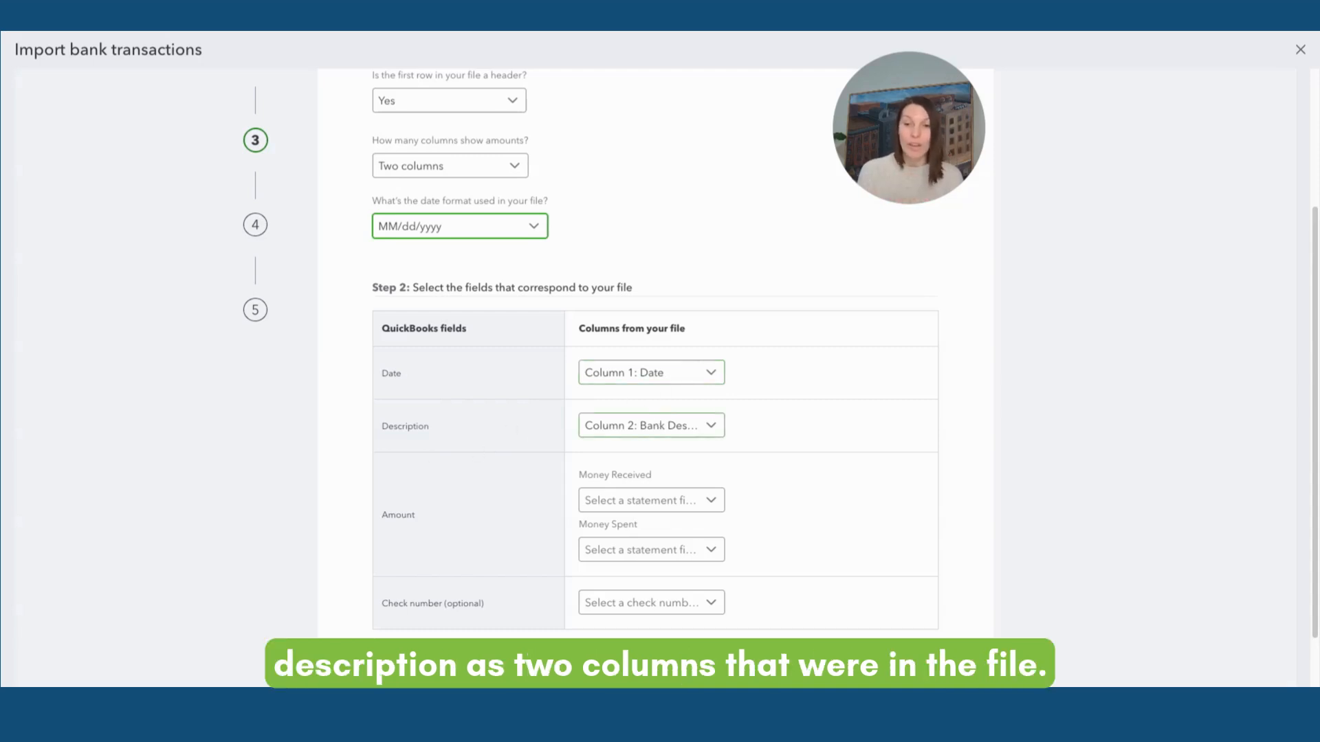
{"action": "scroll", "coordinate": [653, 378], "scroll_direction": "down", "scroll_amount": 1}
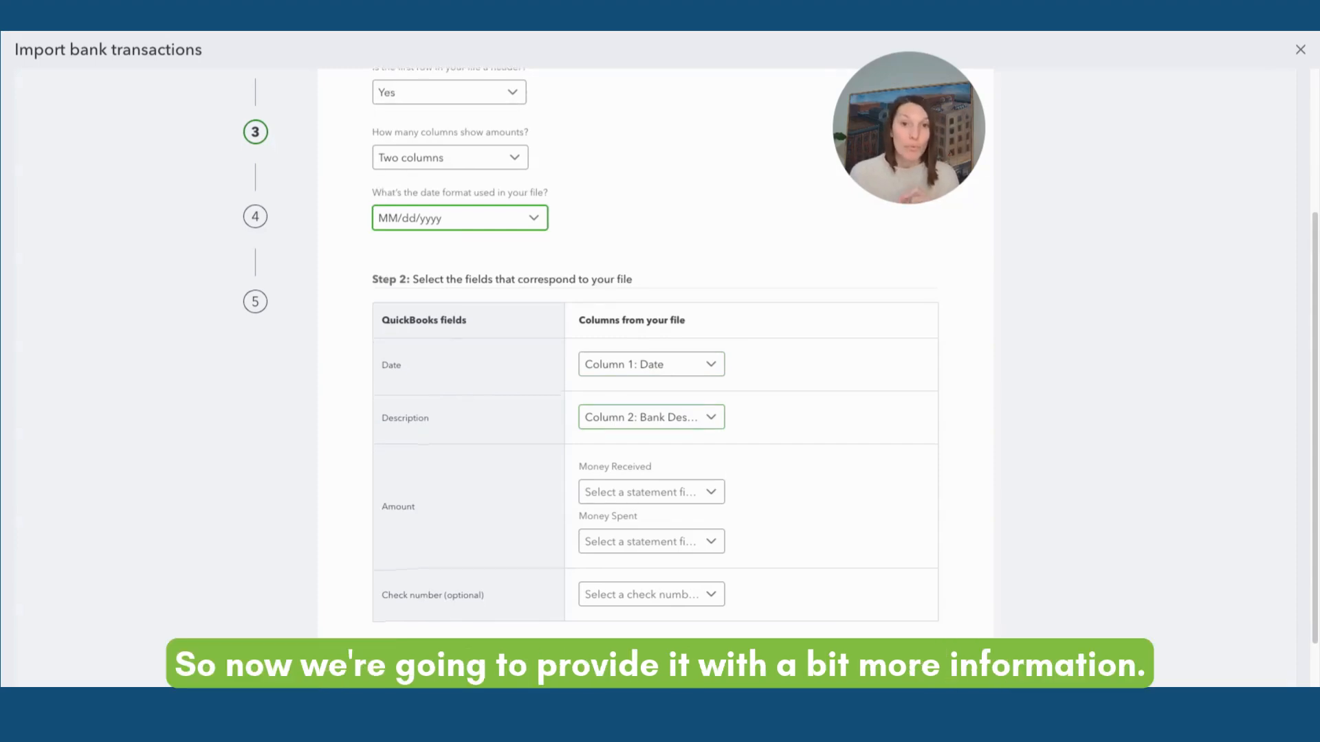
{"action": "left_click", "coordinate": [636, 494]}
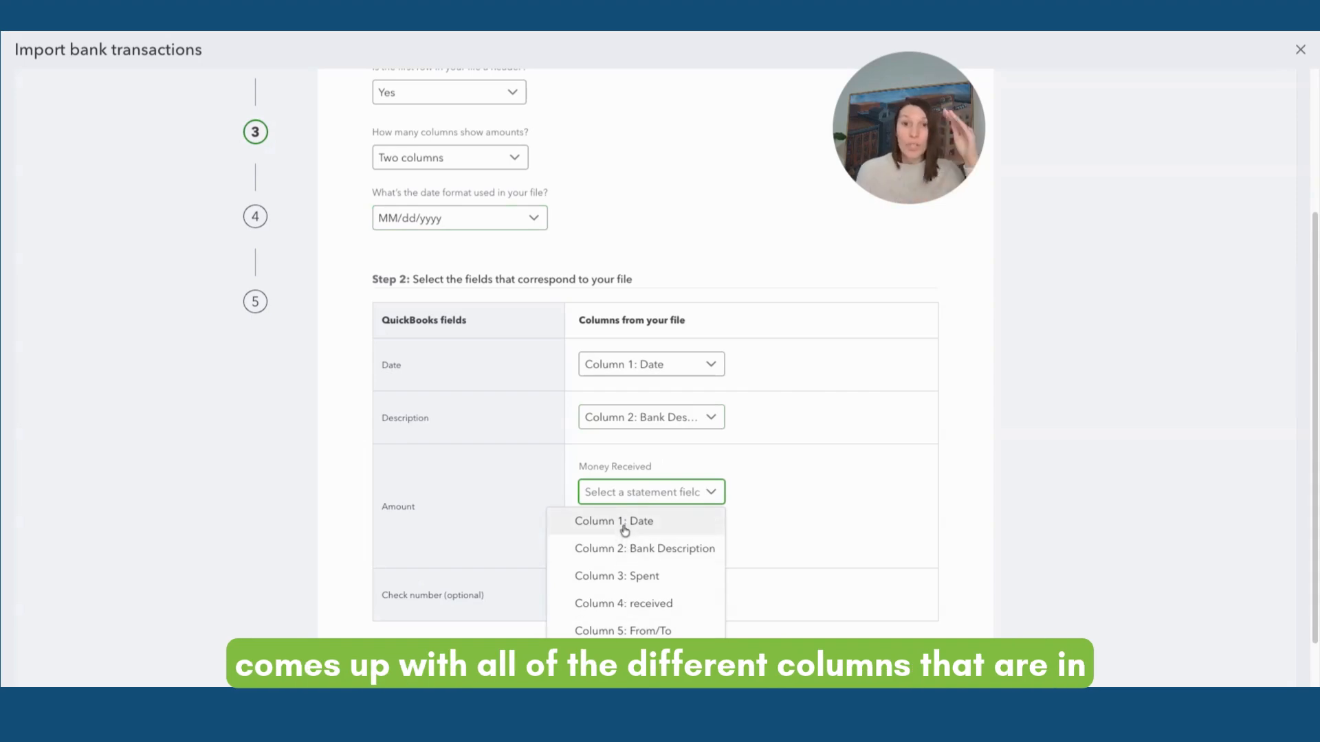
{"action": "left_click", "coordinate": [632, 605]}
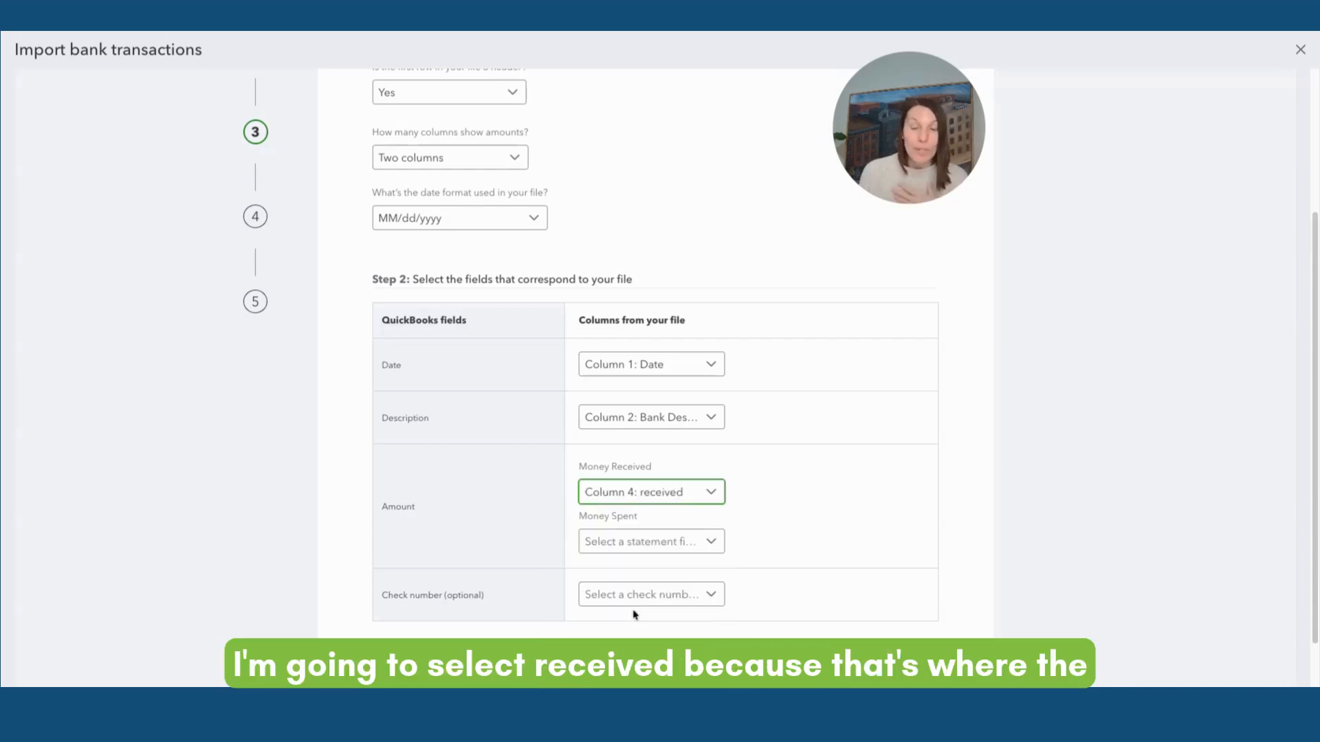
{"action": "left_click", "coordinate": [653, 546]}
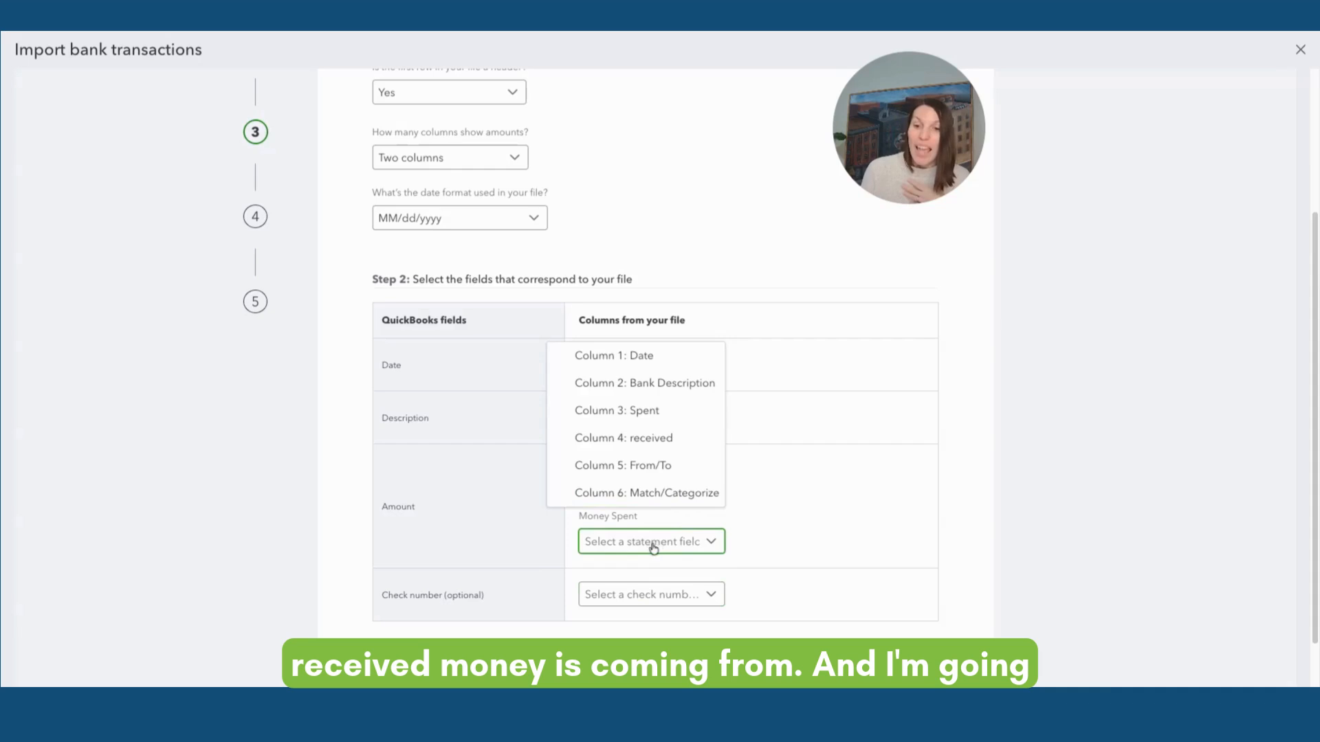
{"action": "left_click", "coordinate": [607, 416]}
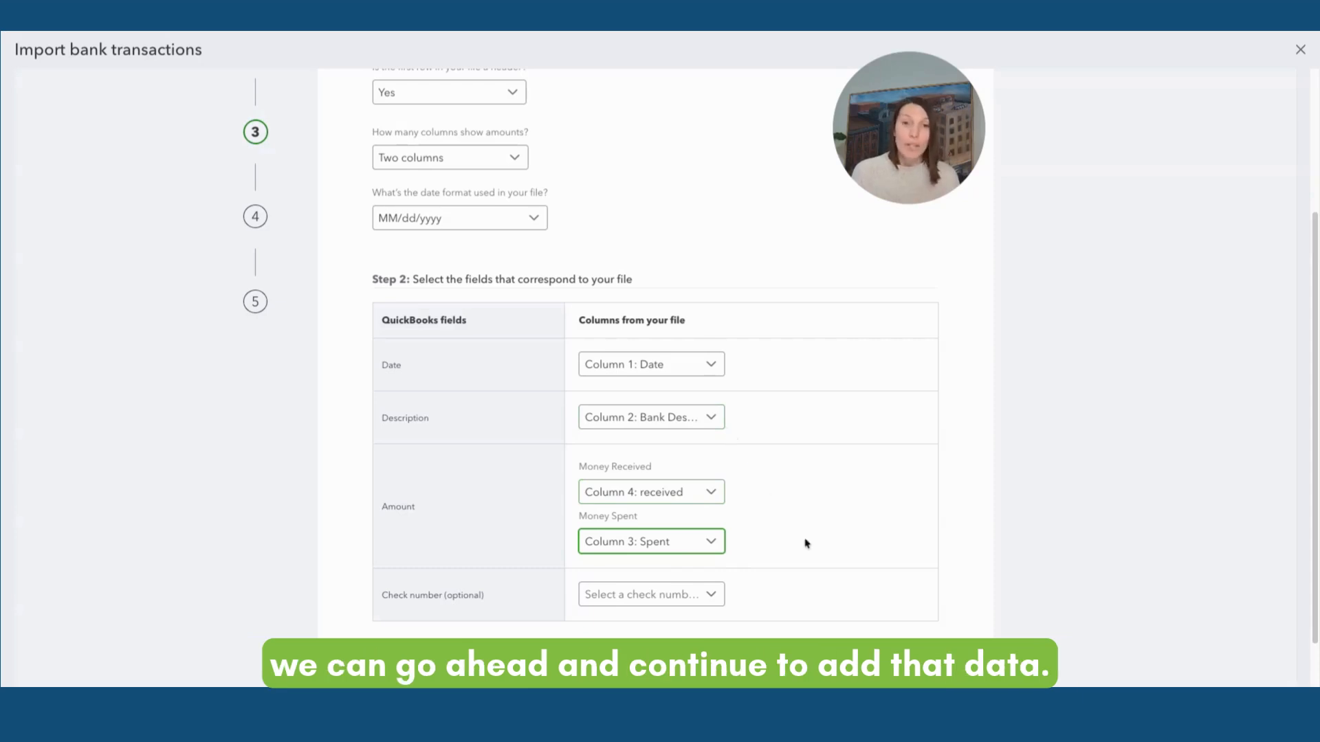
Review the list of transactions and their amounts on the verification page
{"action": "scroll", "coordinate": [804, 542], "scroll_direction": "down", "scroll_amount": 1}
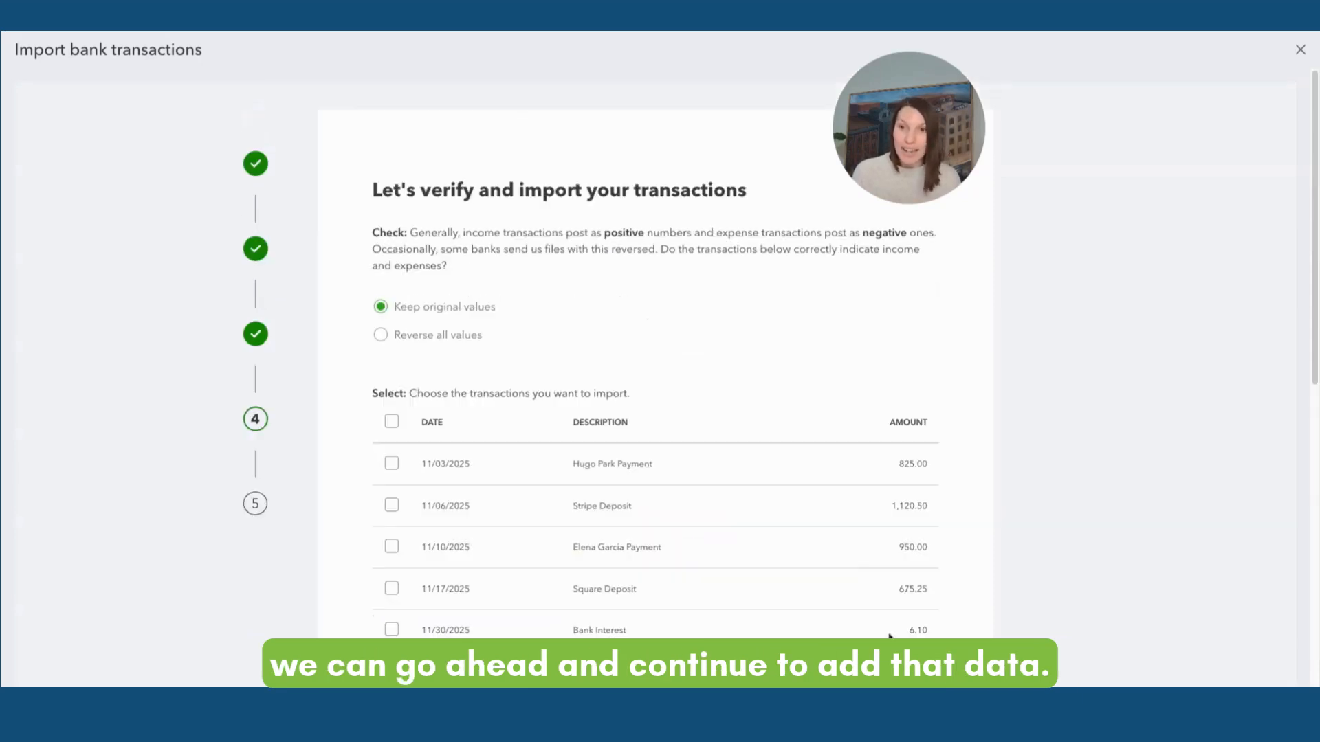
{"action": "scroll", "coordinate": [842, 438], "scroll_direction": "down", "scroll_amount": 2}
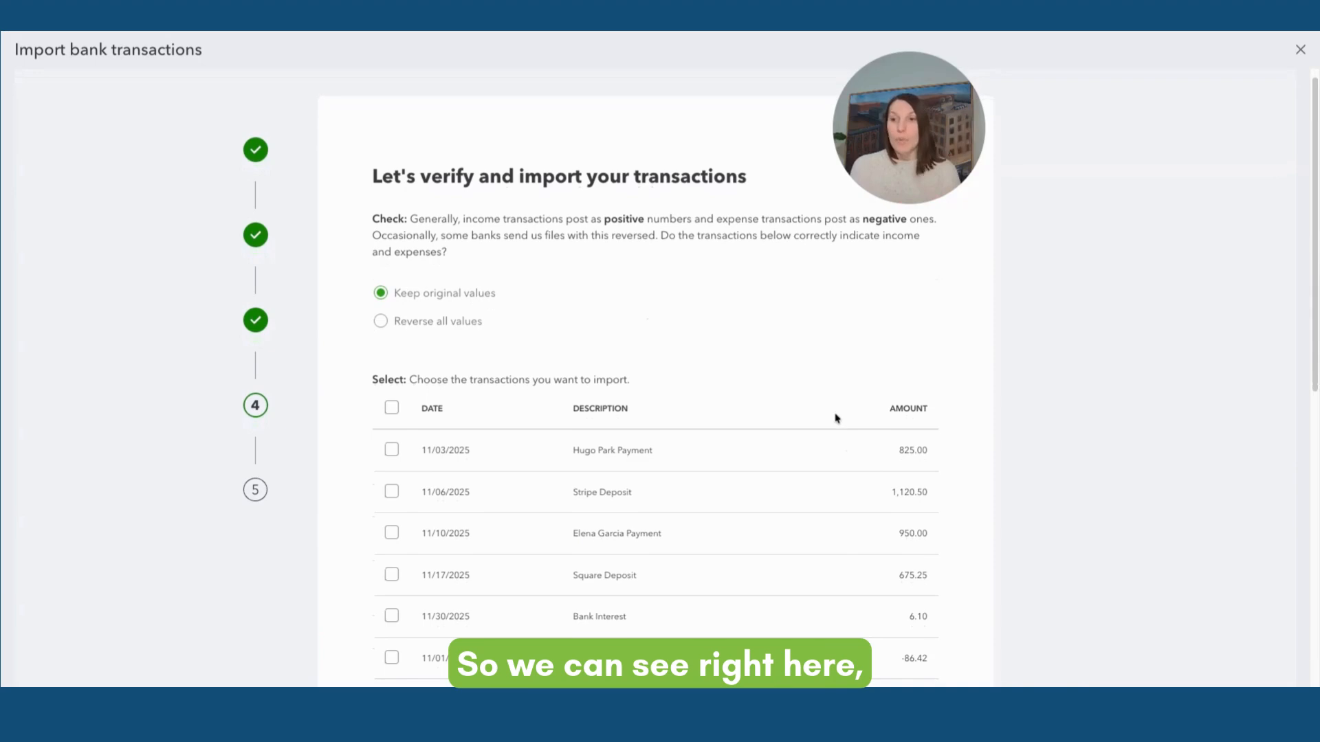
{"action": "scroll", "coordinate": [834, 421], "scroll_direction": "down", "scroll_amount": 4}
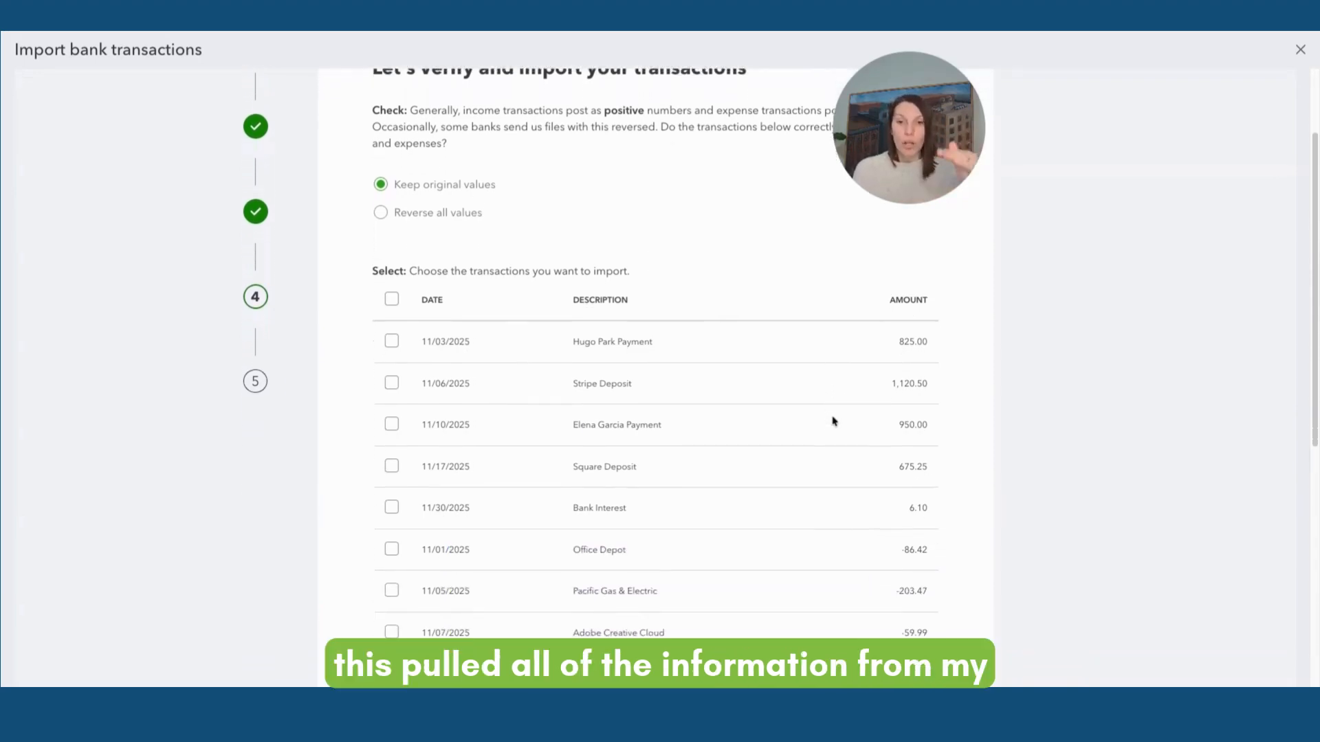
{"action": "scroll", "coordinate": [829, 425], "scroll_direction": "down", "scroll_amount": 2}
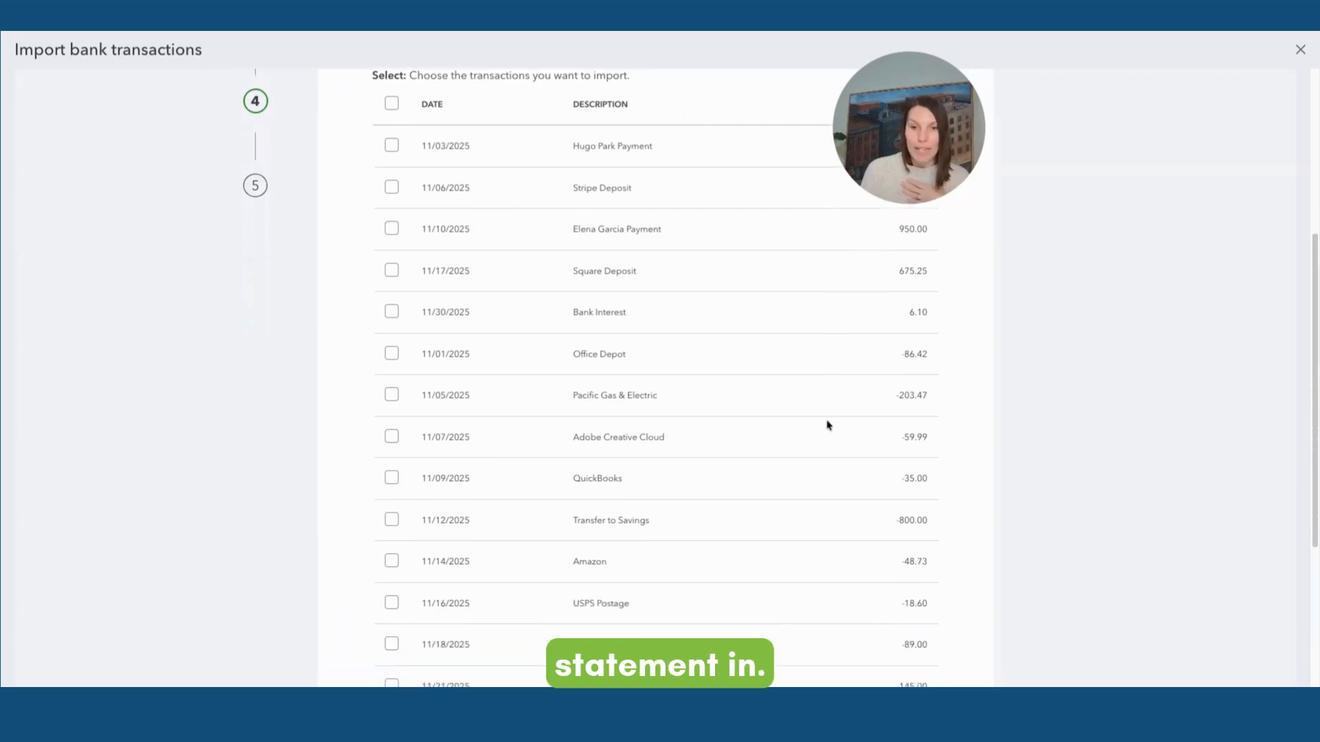
{"action": "scroll", "coordinate": [827, 427], "scroll_direction": "up", "scroll_amount": 5}
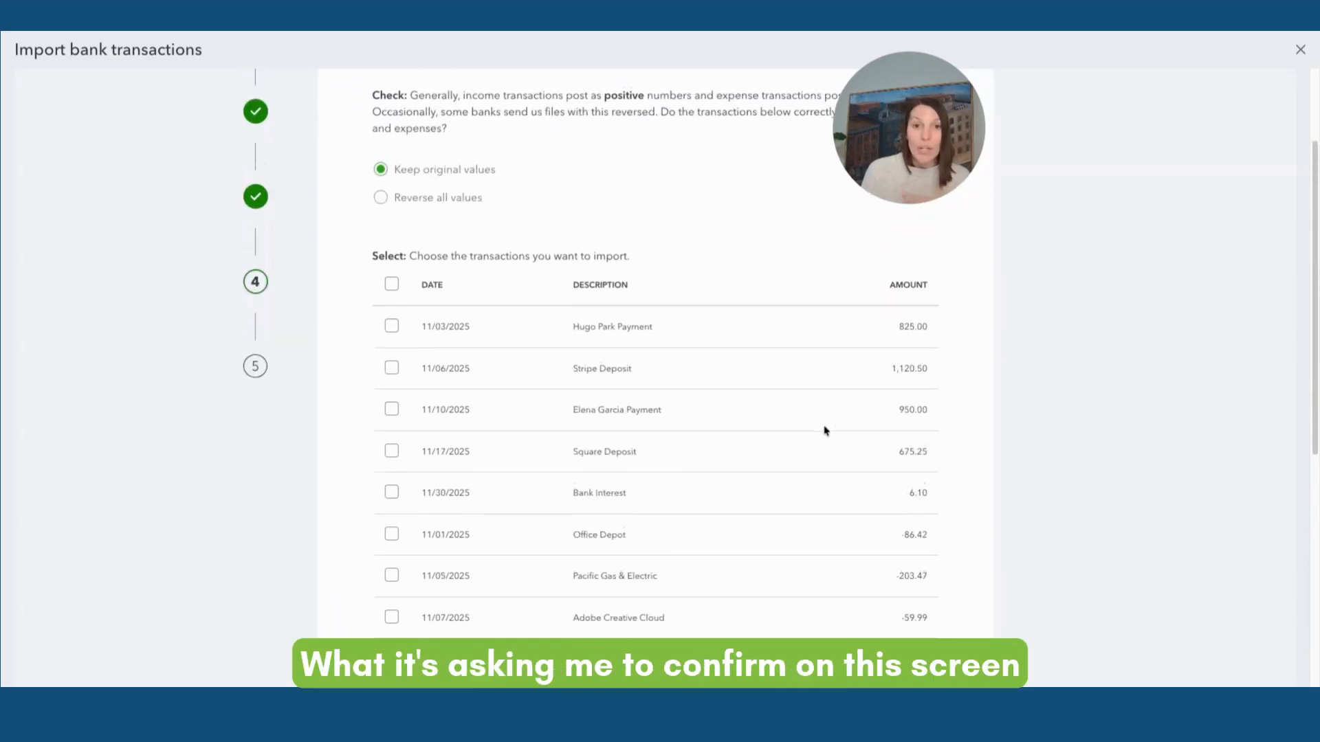
{"action": "scroll", "coordinate": [825, 429], "scroll_direction": "up", "scroll_amount": 3}
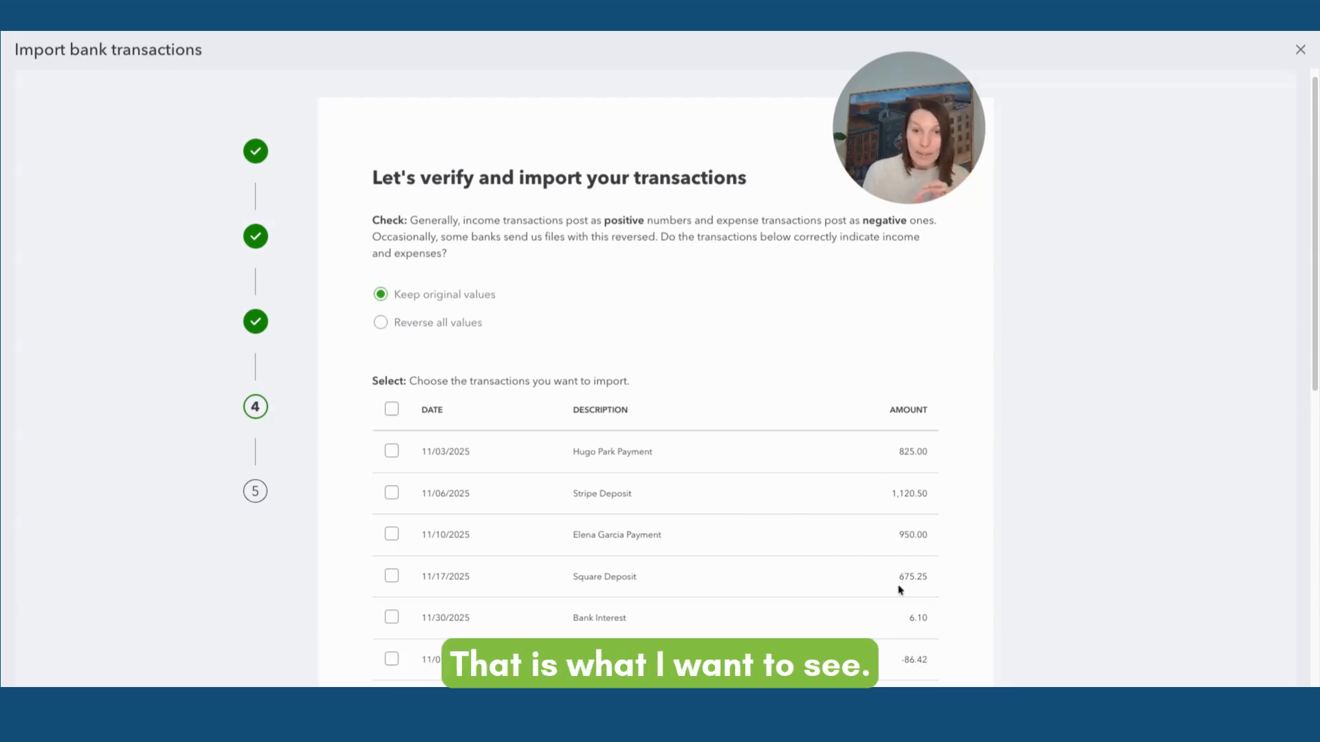
{"action": "scroll", "coordinate": [899, 588], "scroll_direction": "down", "scroll_amount": 3}
{"action": "scroll", "coordinate": [861, 588], "scroll_direction": "down", "scroll_amount": 1}
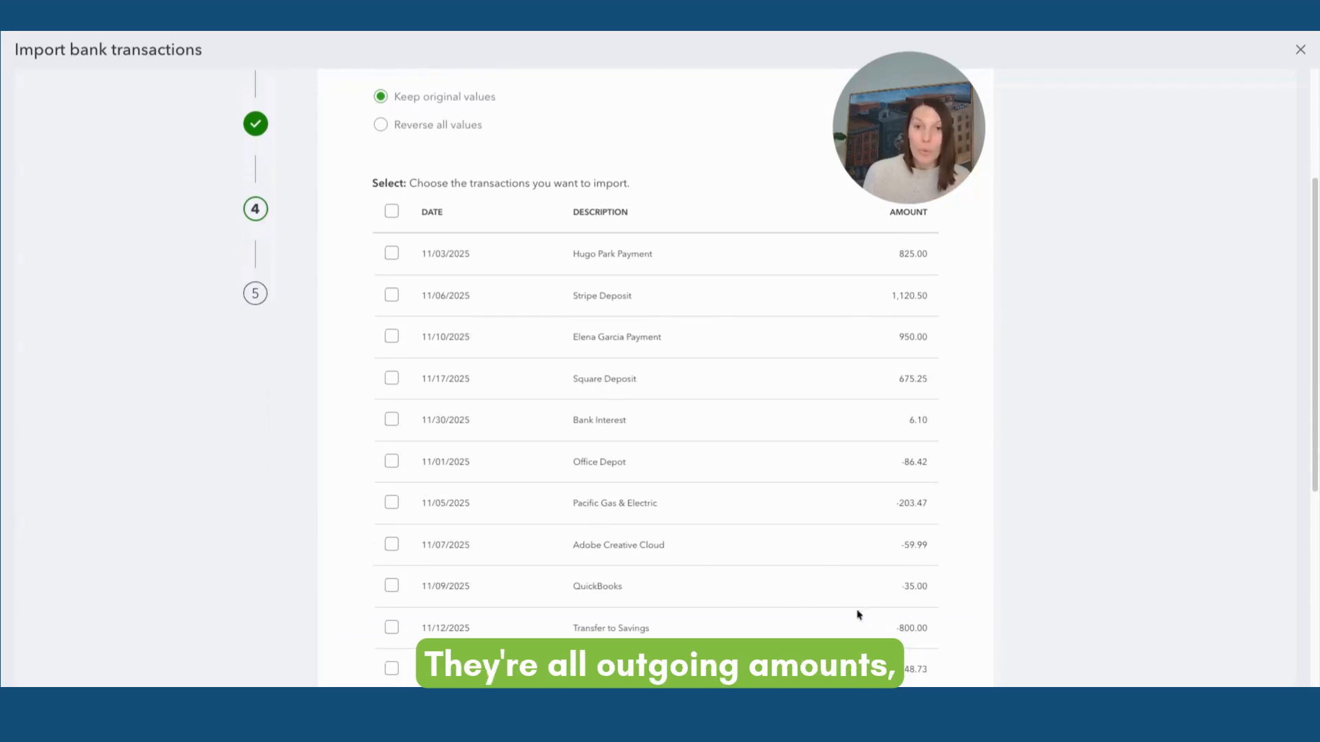
{"action": "scroll", "coordinate": [906, 617], "scroll_direction": "down", "scroll_amount": 1}
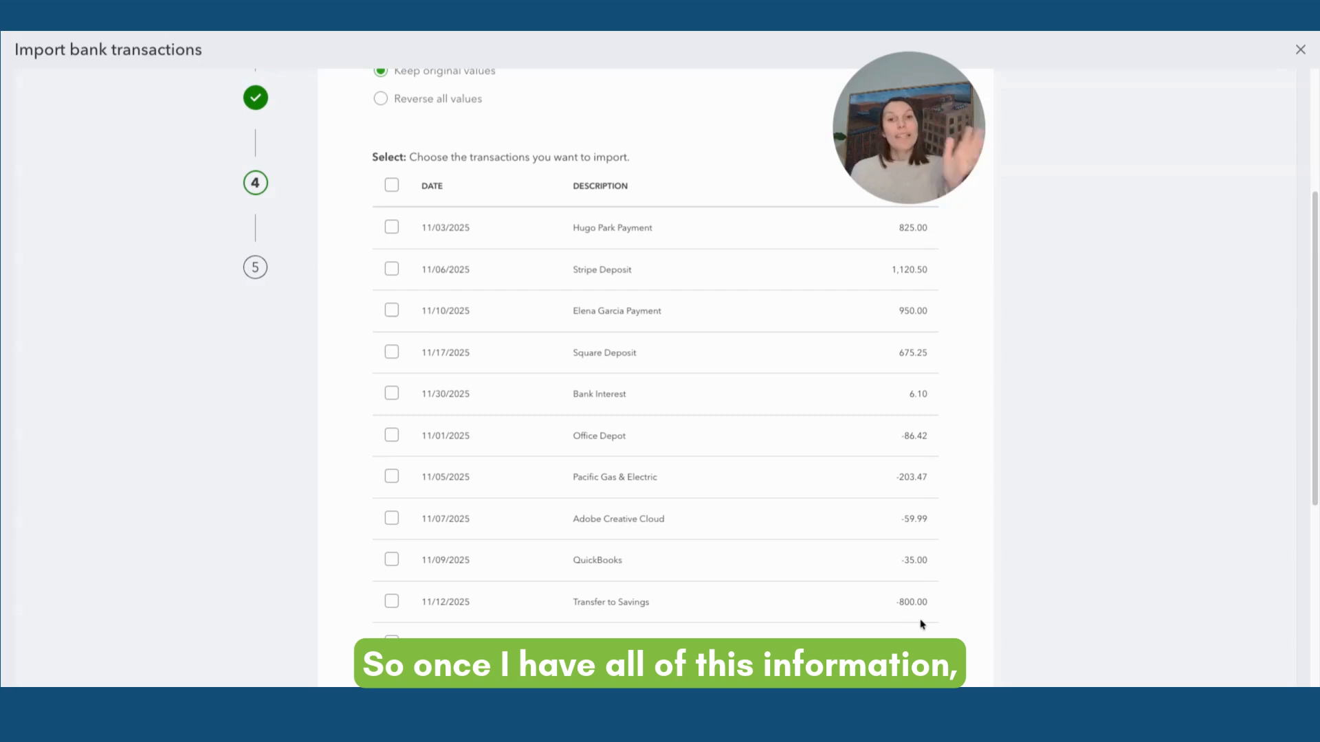
{"action": "scroll", "coordinate": [888, 622], "scroll_direction": "up", "scroll_amount": 5}
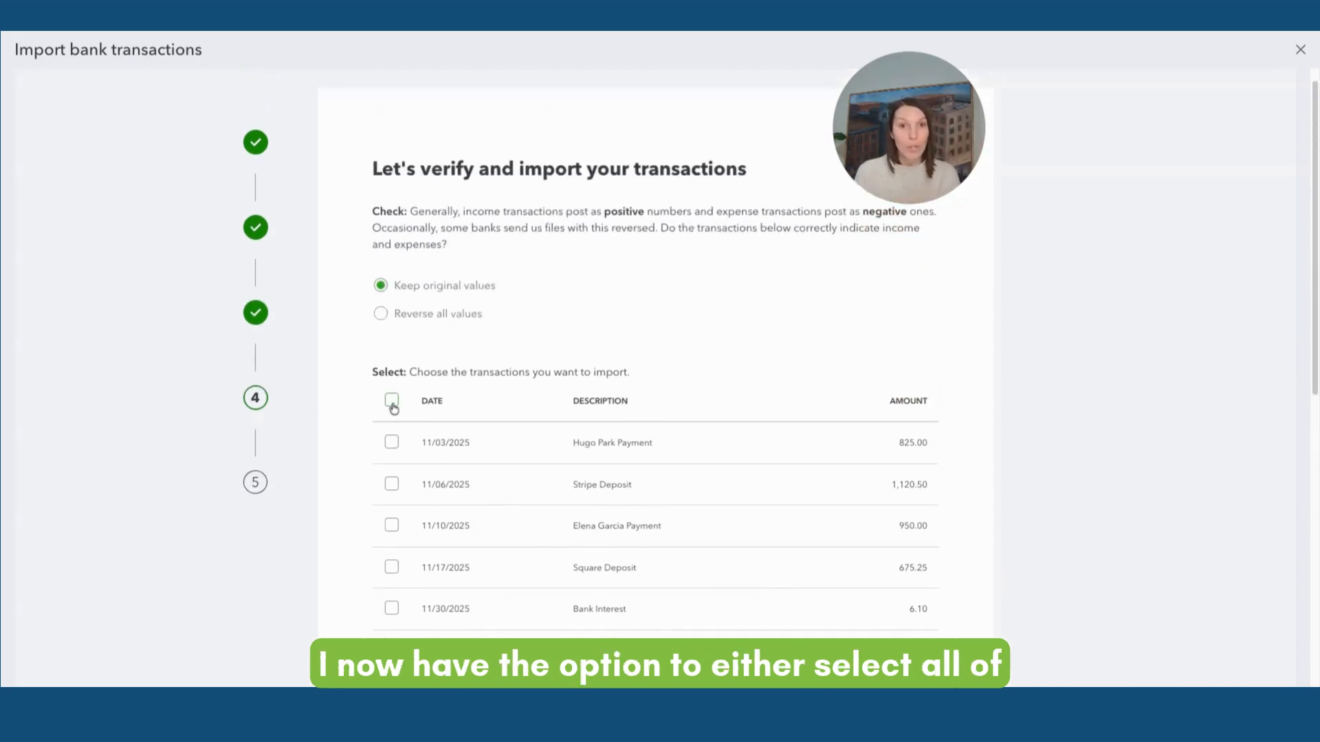
{"action": "scroll", "coordinate": [399, 495], "scroll_direction": "down", "scroll_amount": 3}
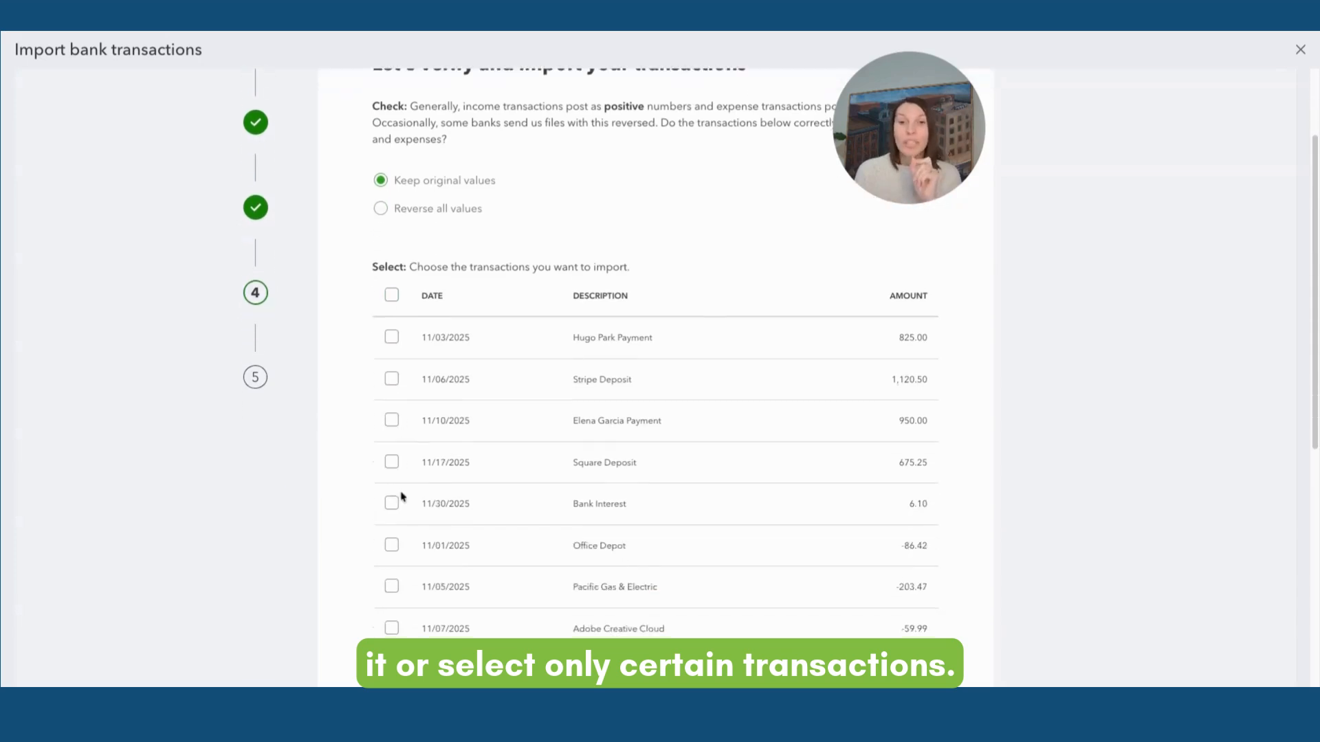
{"action": "scroll", "coordinate": [402, 496], "scroll_direction": "down", "scroll_amount": 5}
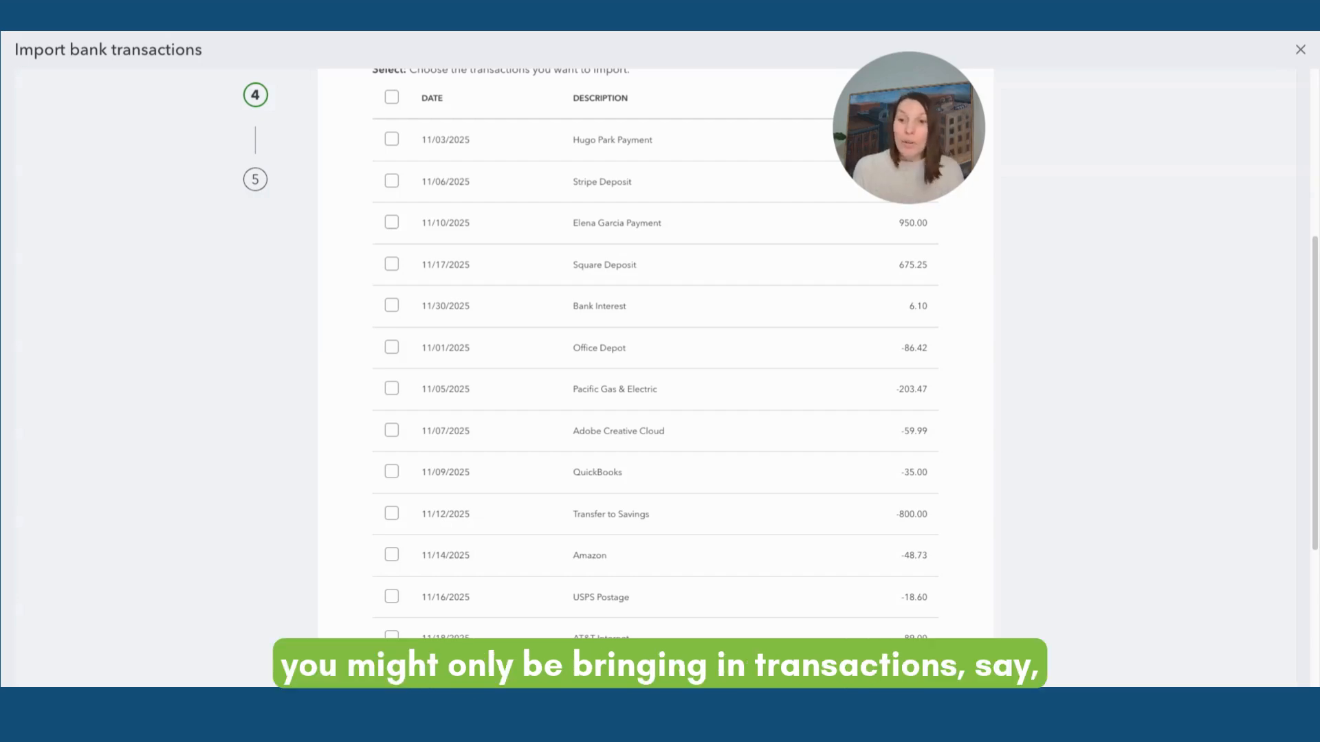
{"action": "scroll", "coordinate": [374, 481], "scroll_direction": "down", "scroll_amount": 1}
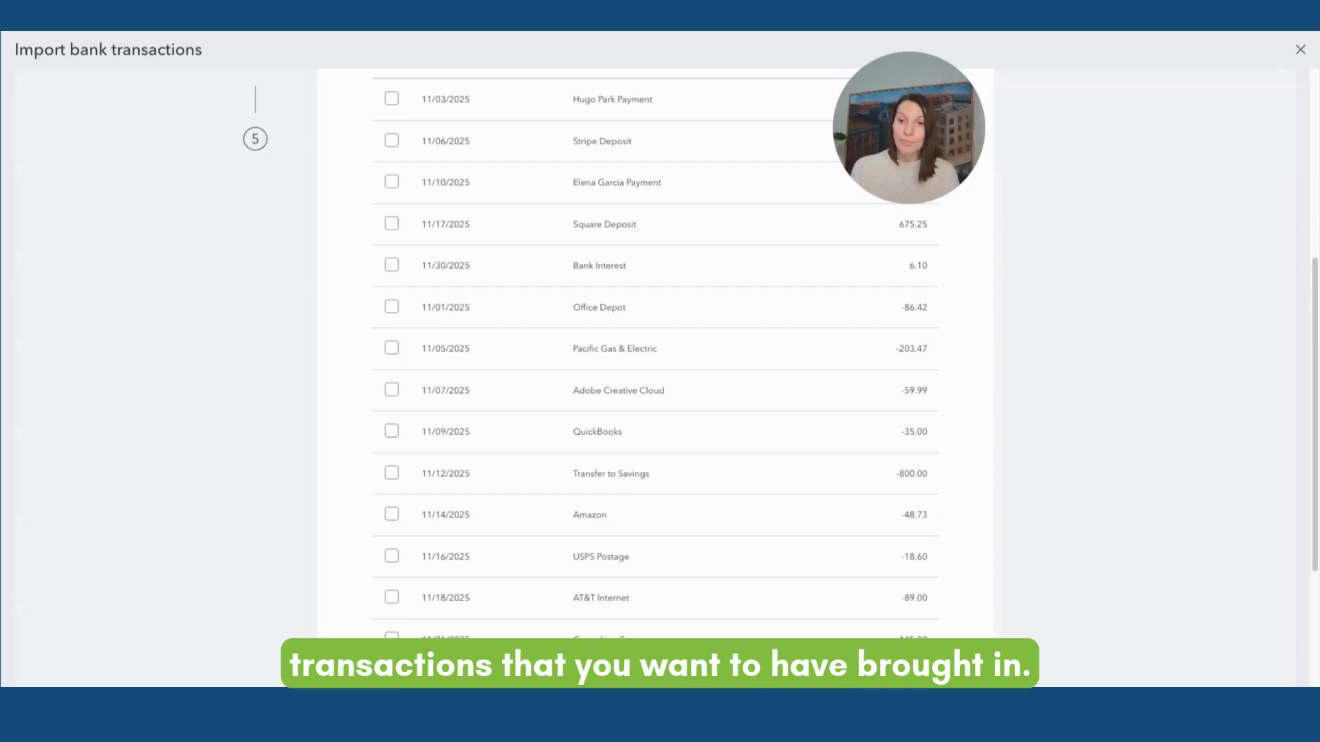
{"action": "scroll", "coordinate": [563, 486], "scroll_direction": "up", "scroll_amount": 3}
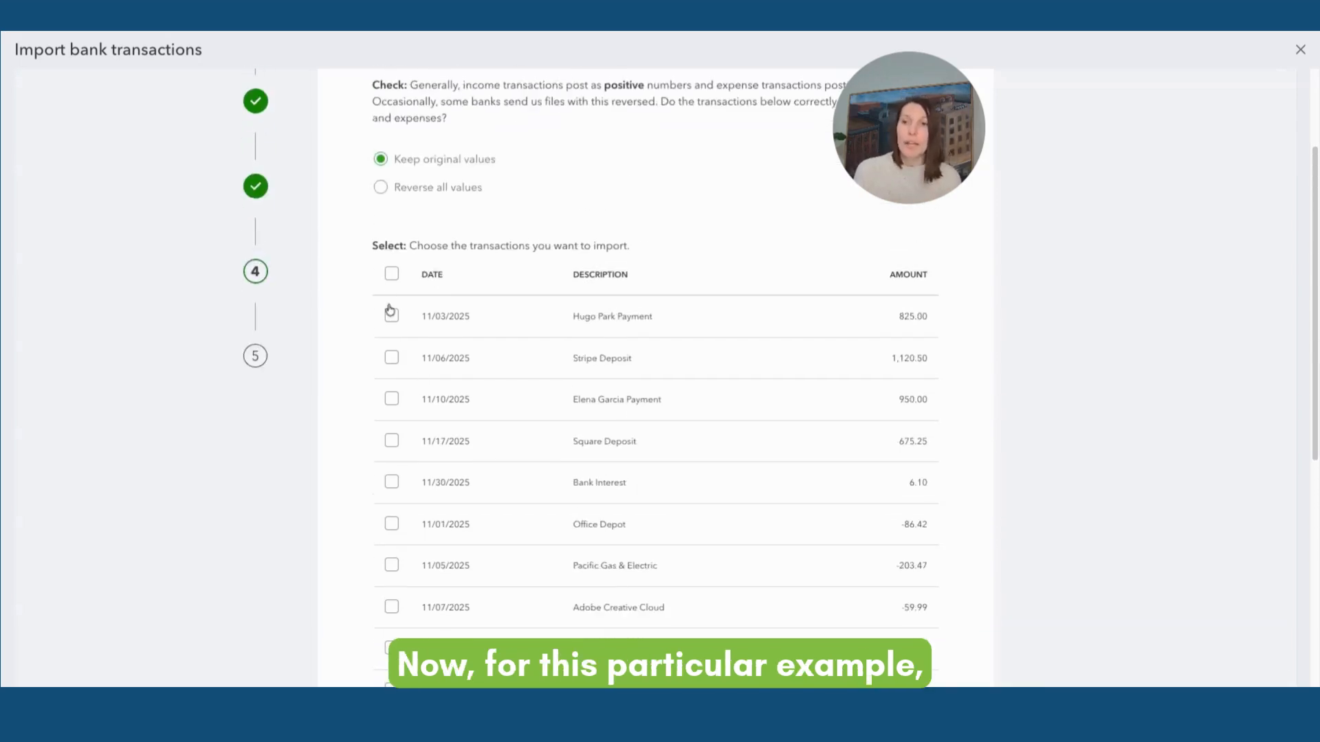
Select all listed transactions and confirm importing them
{"action": "left_click", "coordinate": [391, 274]}
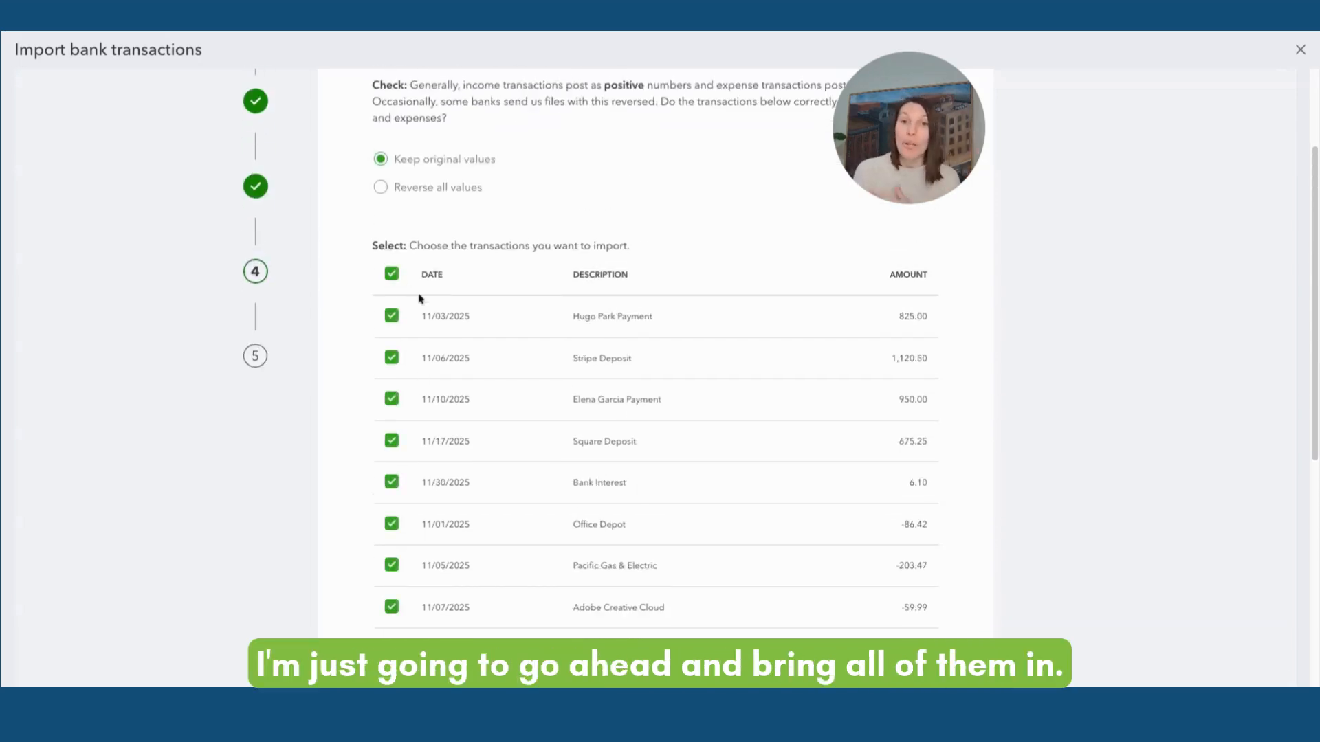
{"action": "scroll", "coordinate": [513, 336], "scroll_direction": "down", "scroll_amount": 6}
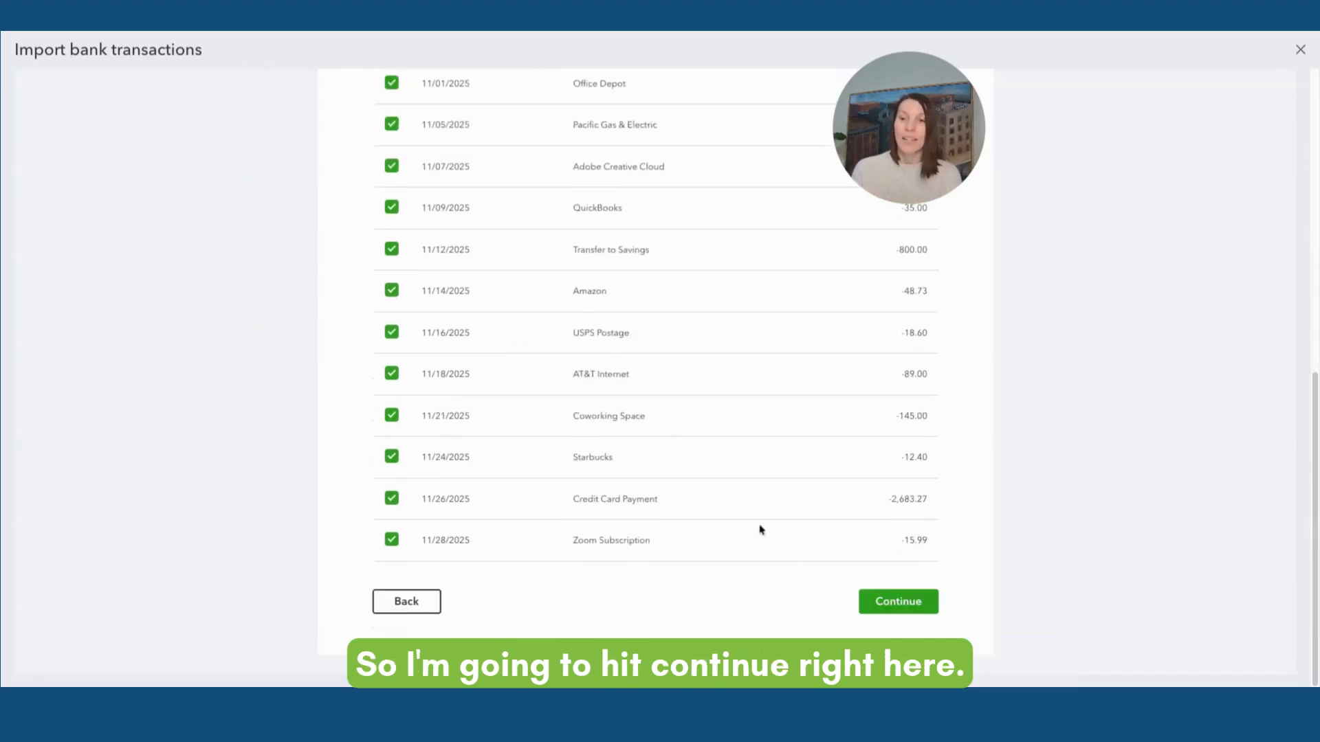
{"action": "left_click", "coordinate": [893, 617]}
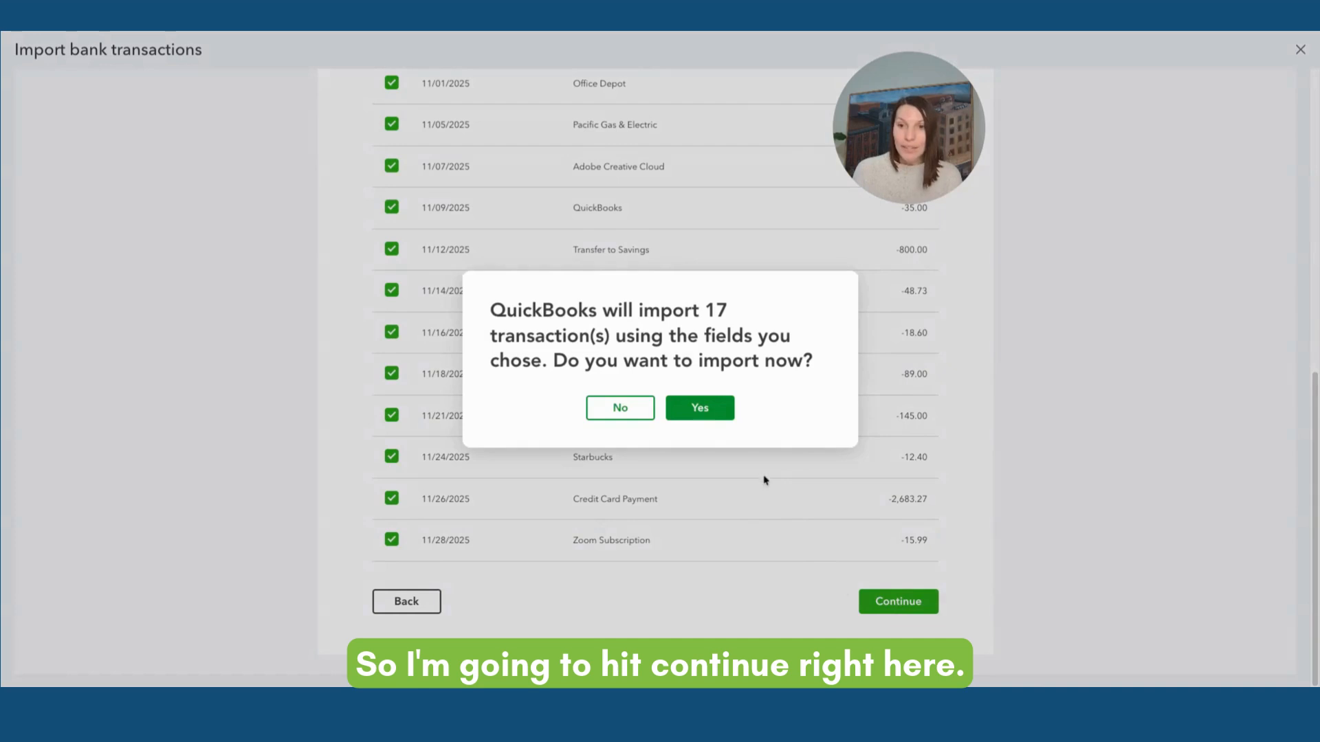
{"action": "left_click", "coordinate": [716, 407]}
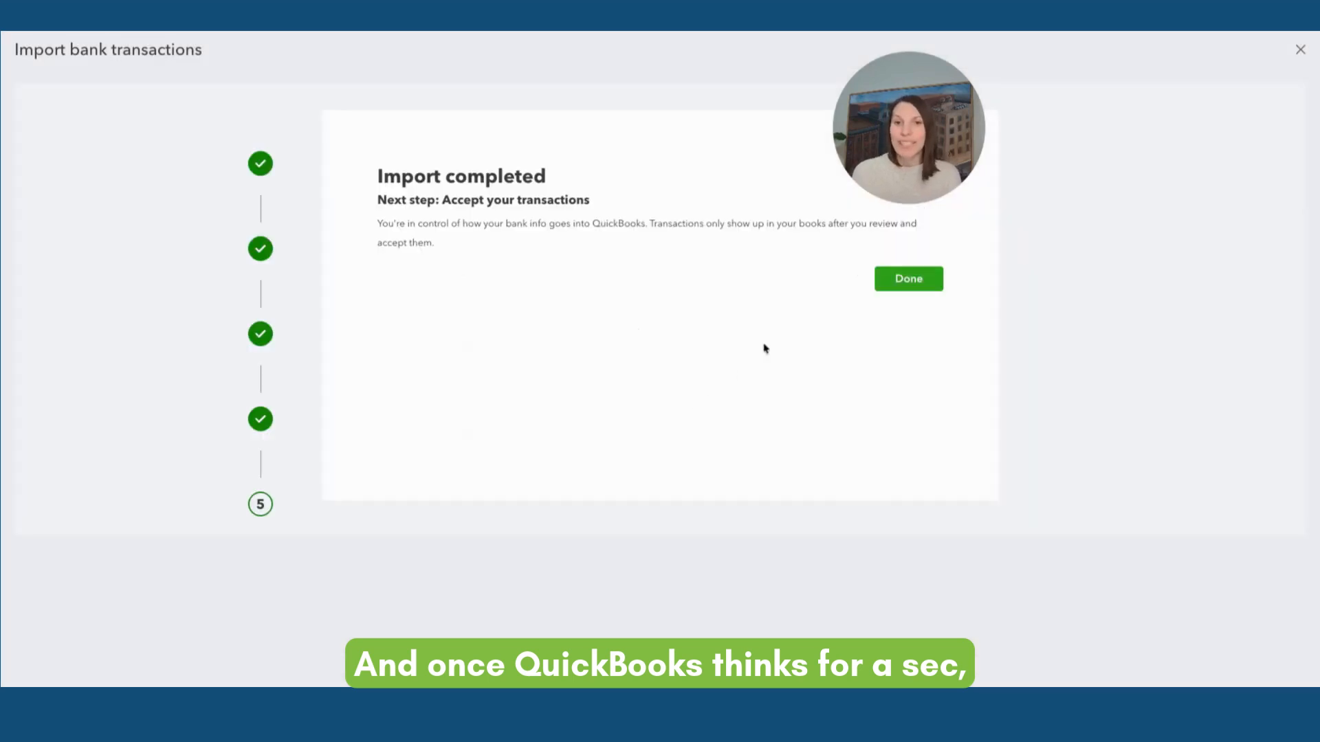
Close the completed import and return to the Business Checking Account's pending bank transactions
{"action": "left_click", "coordinate": [885, 283]}
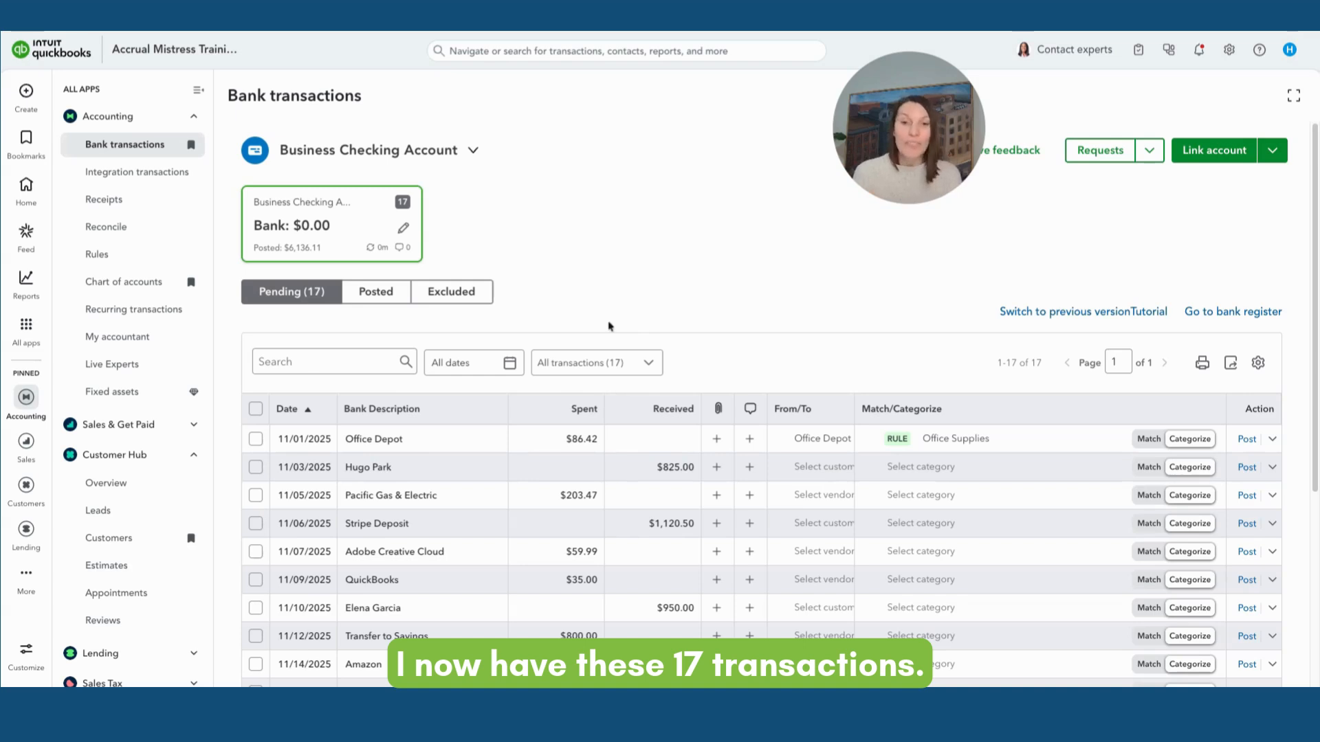
{"action": "scroll", "coordinate": [611, 440], "scroll_direction": "down", "scroll_amount": 1}
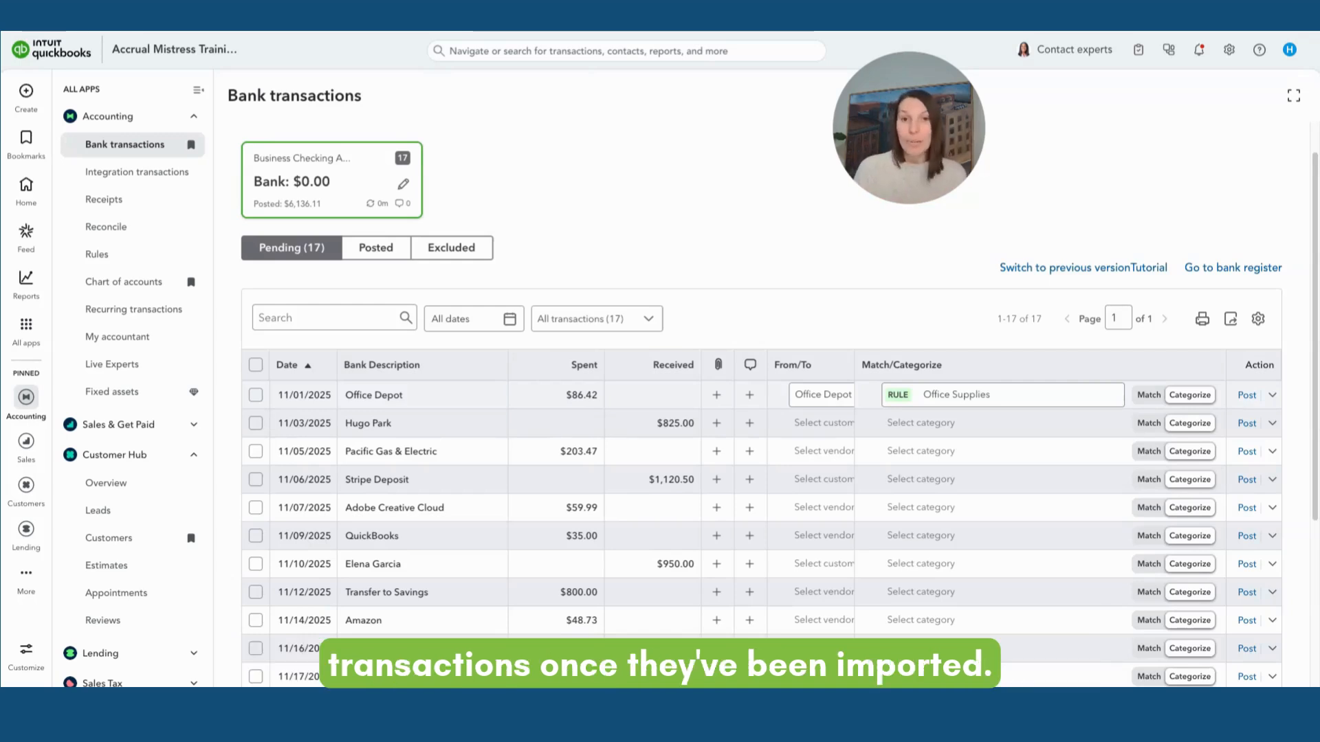
{"action": "scroll", "coordinate": [752, 328], "scroll_direction": "up", "scroll_amount": 1}
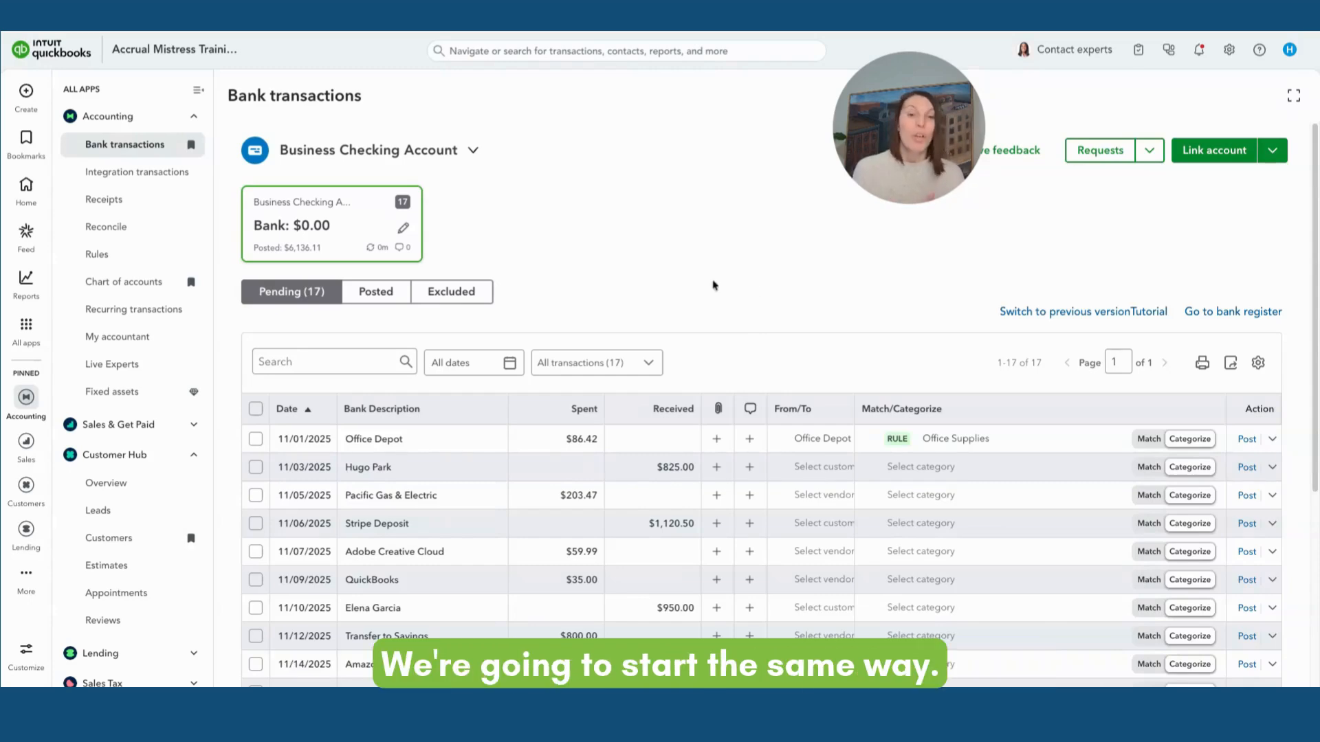
Start a new file upload and add a new account for it named Business AMEX Credit Card
{"action": "left_click", "coordinate": [1273, 151]}
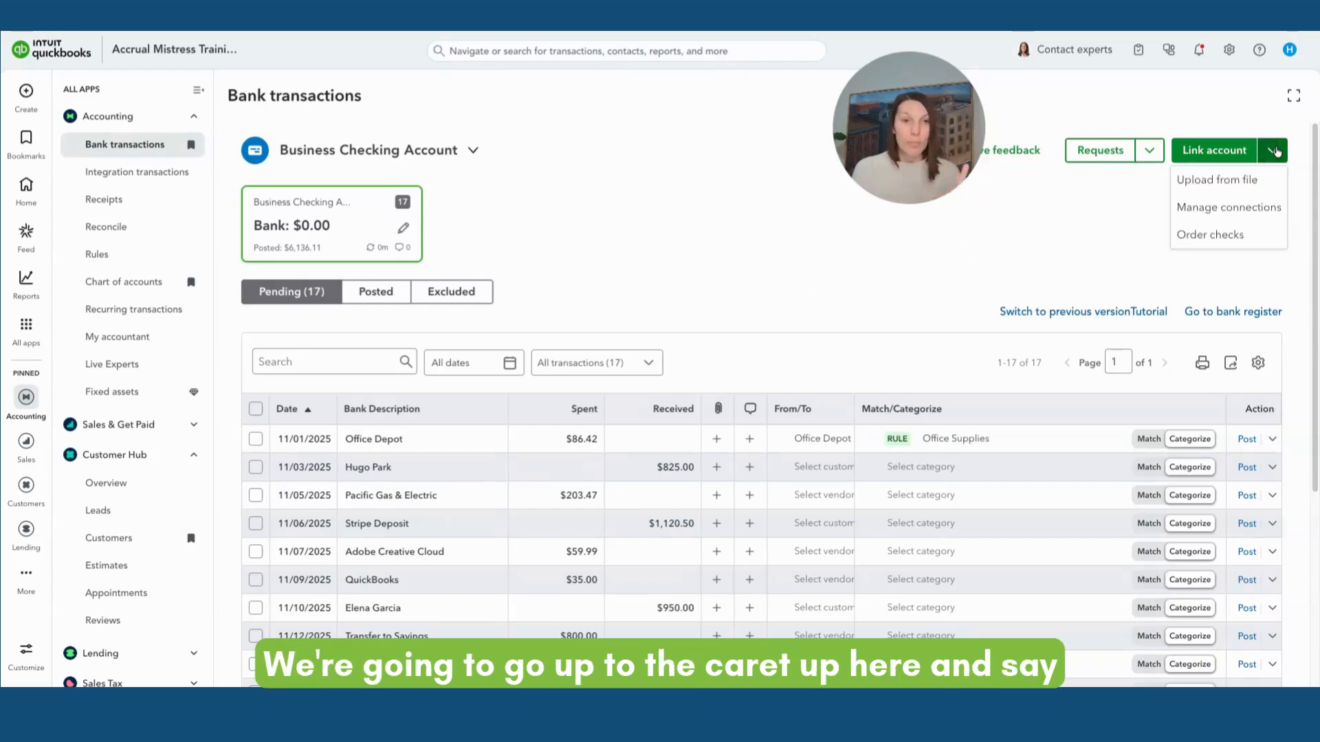
{"action": "left_click", "coordinate": [1248, 183]}
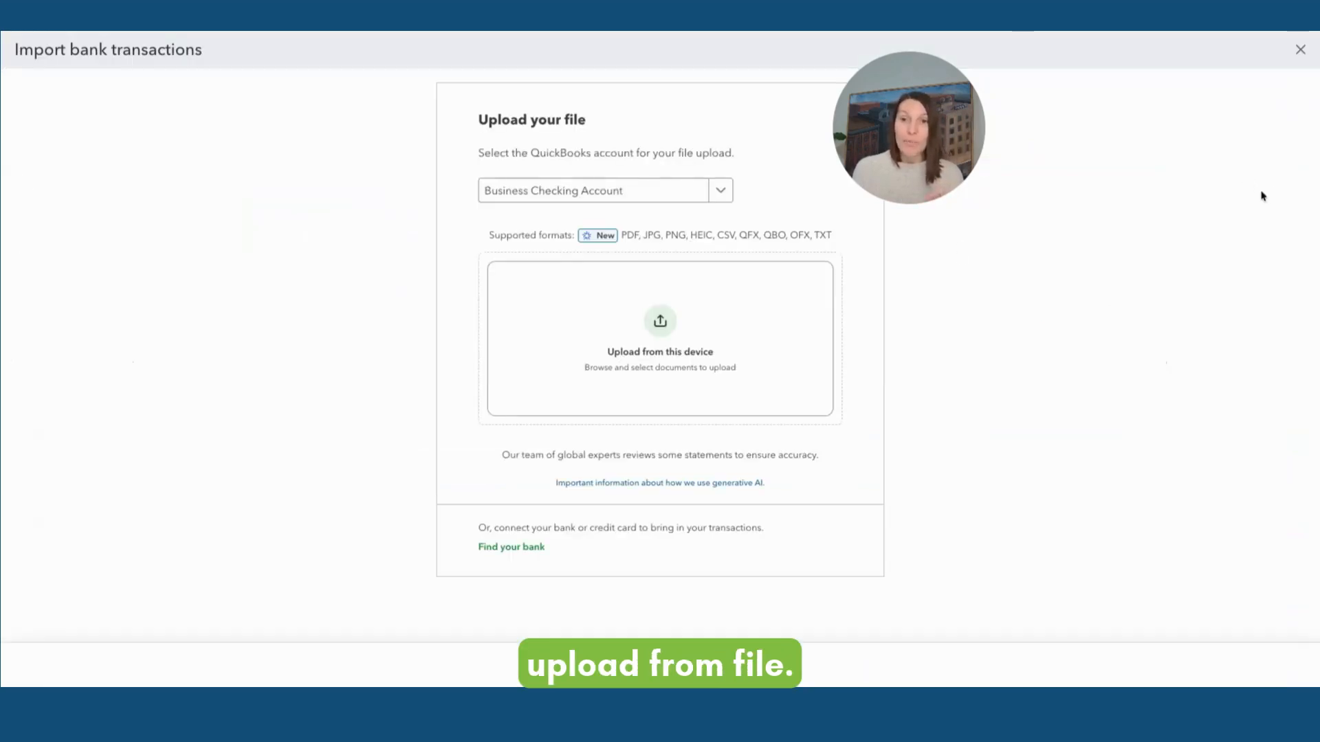
{"action": "left_click", "coordinate": [722, 196]}
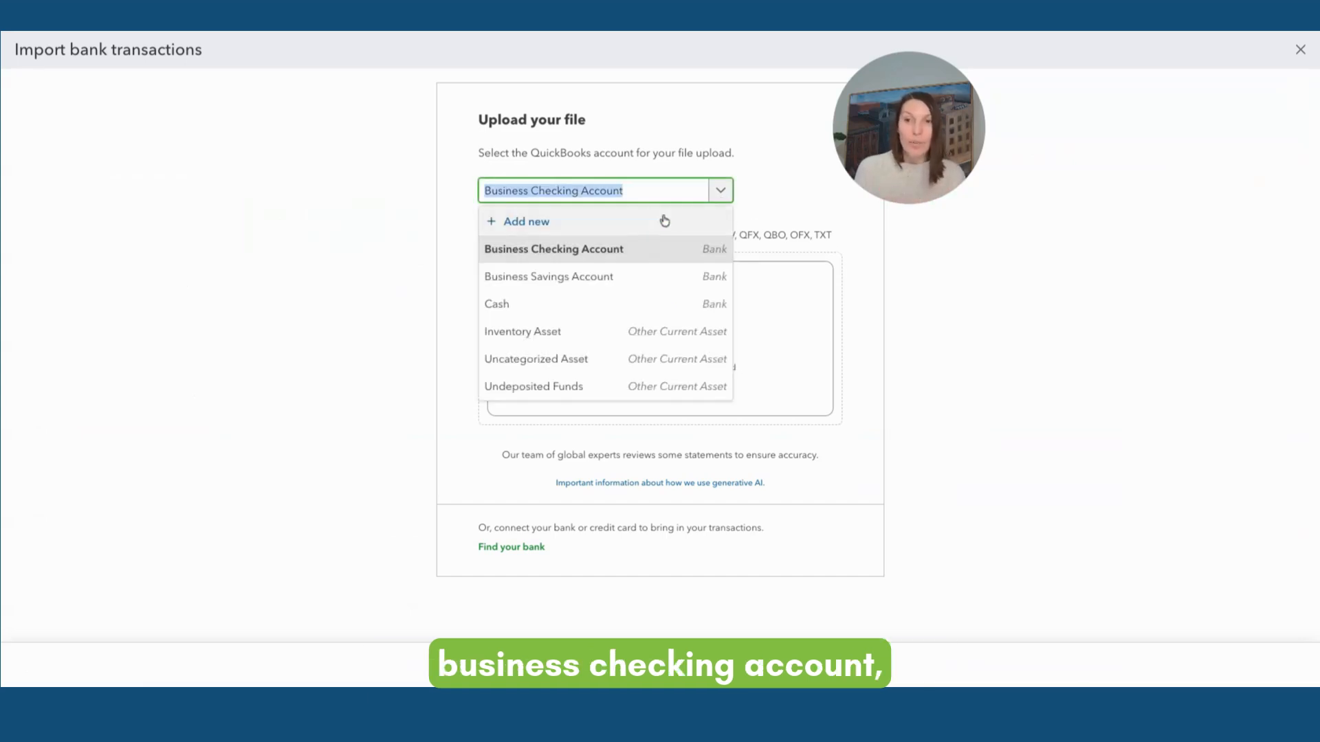
{"action": "left_click", "coordinate": [637, 222]}
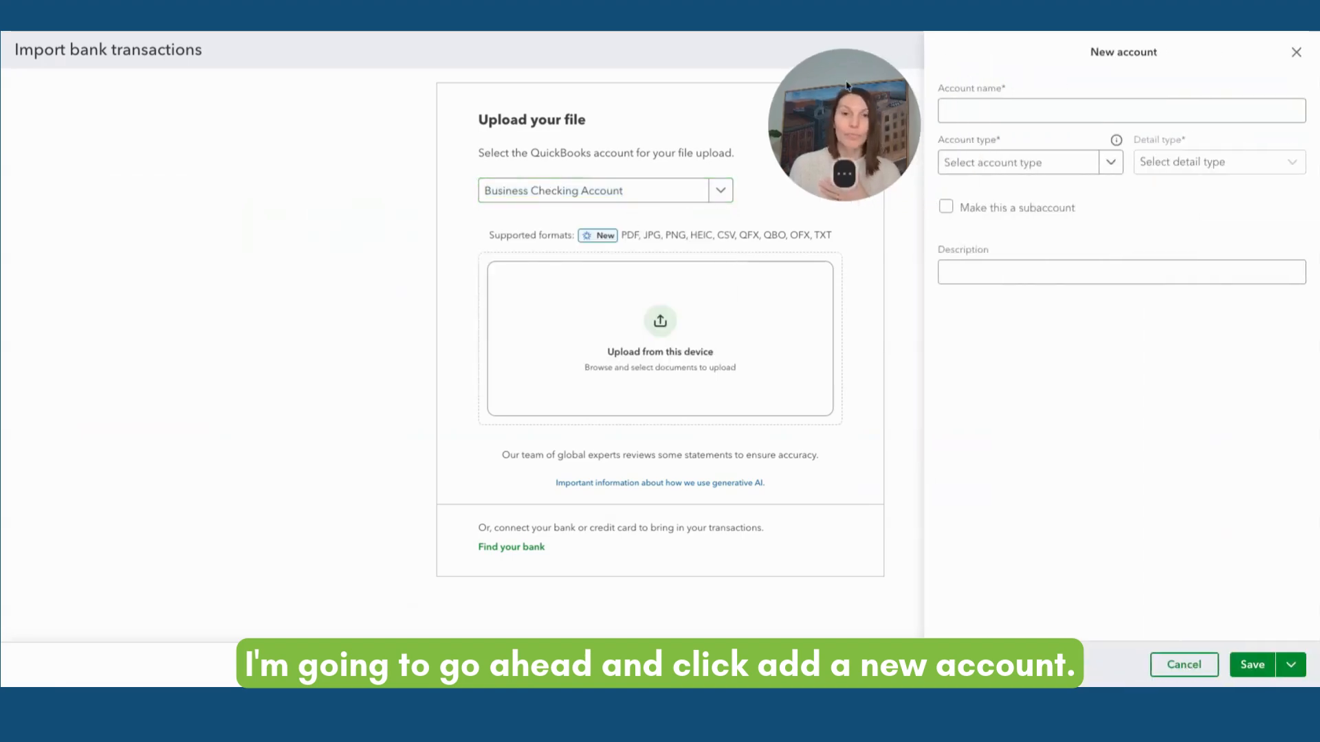
{"action": "left_click", "coordinate": [992, 104]}
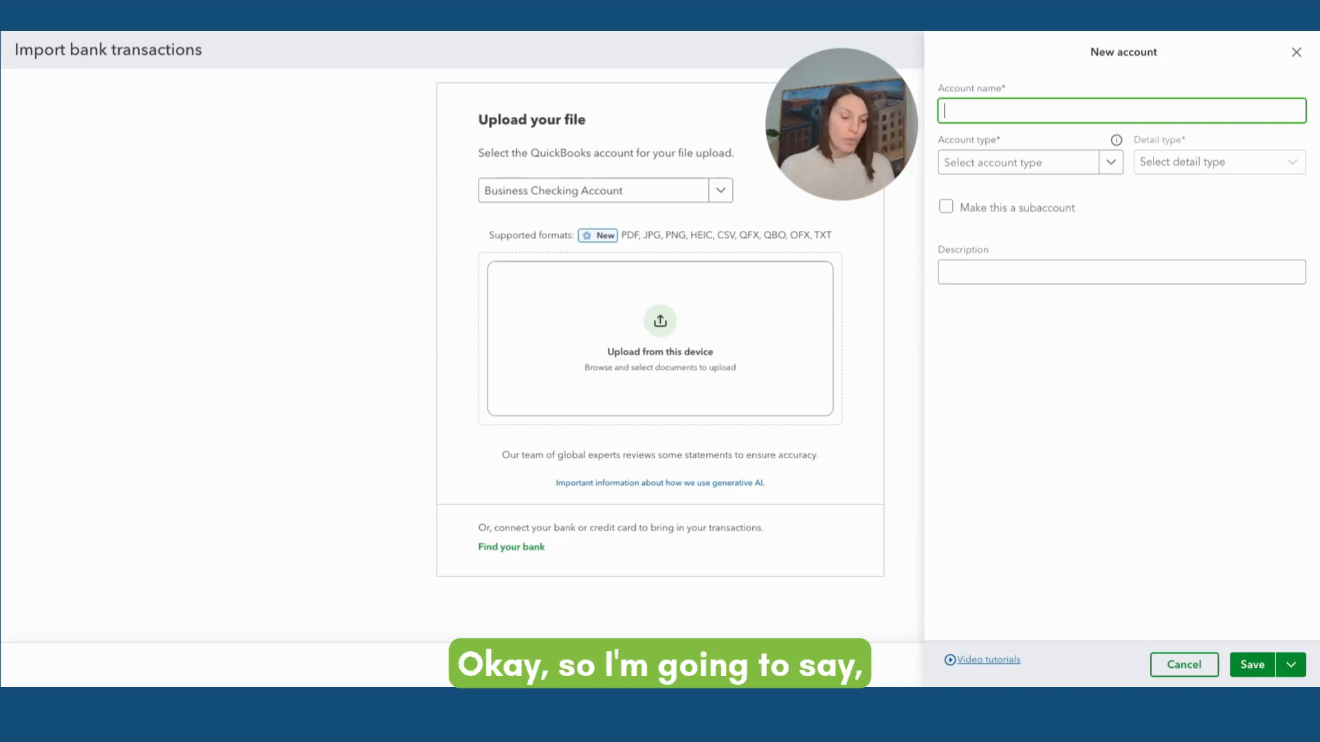
{"action": "type", "text": "Business Am"}
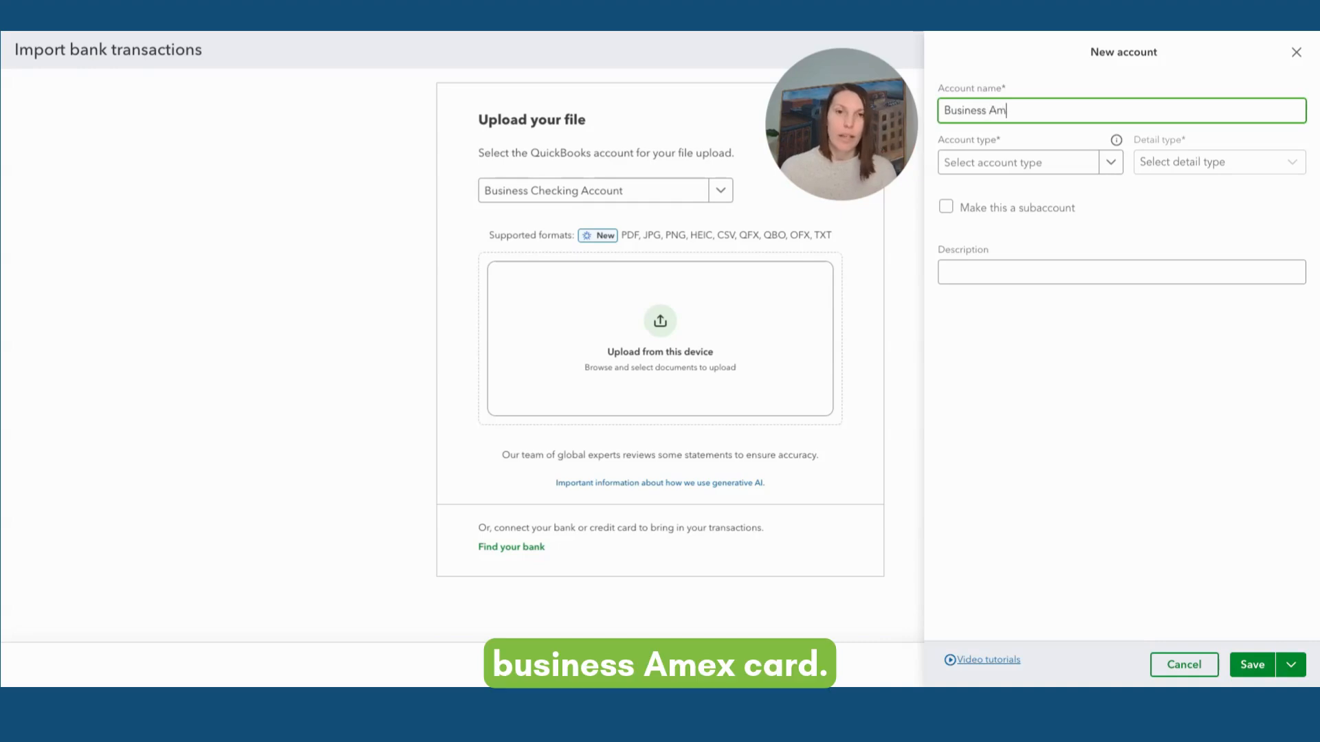
{"action": "key", "text": "BackSpace"}
{"action": "type", "text": "MEX Credit Card"}
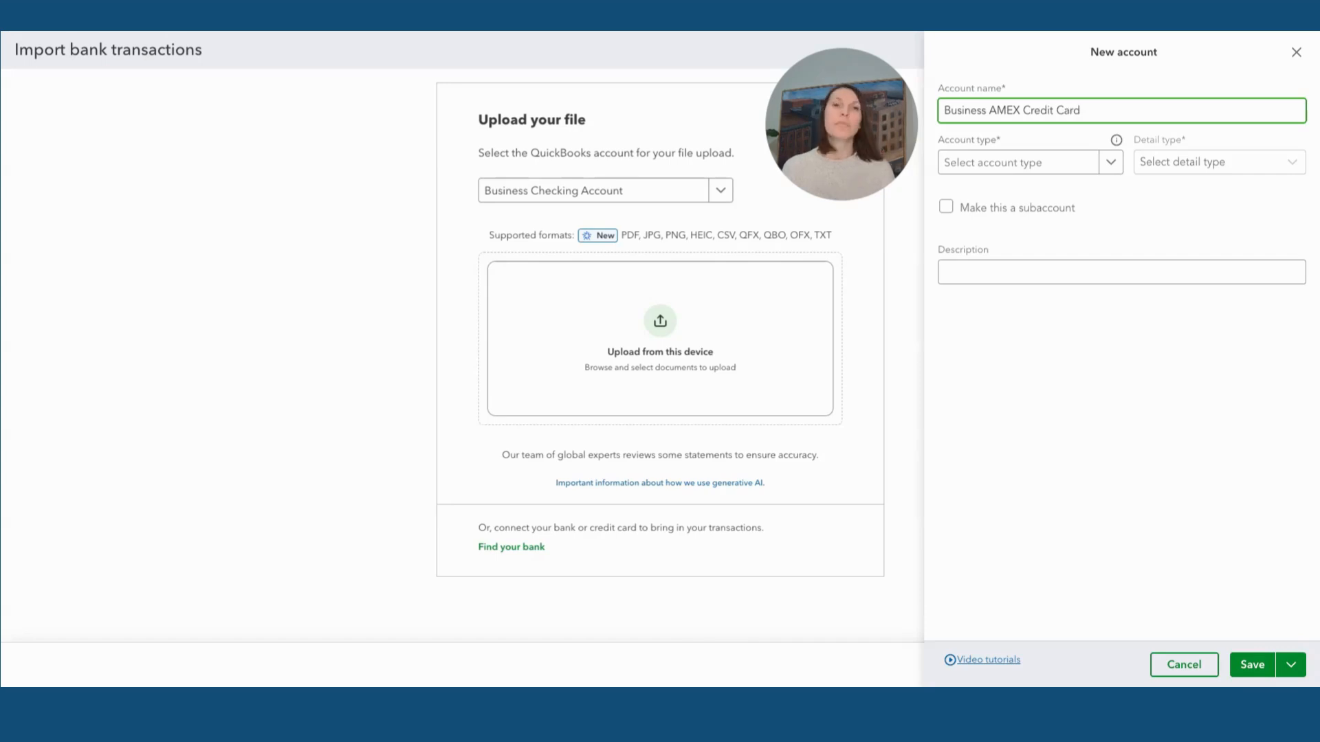
Set the new account's type to Credit Card and save the account
{"action": "left_click", "coordinate": [1100, 169]}
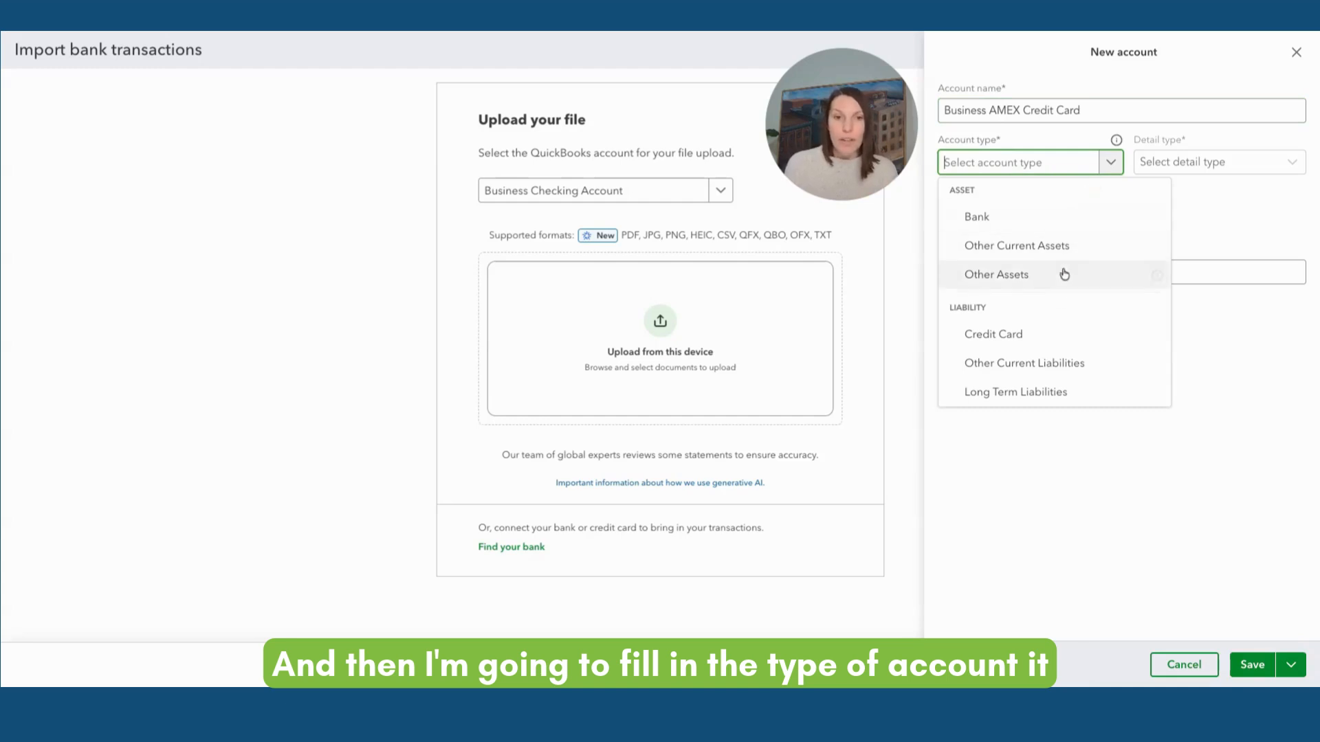
{"action": "left_click", "coordinate": [984, 334]}
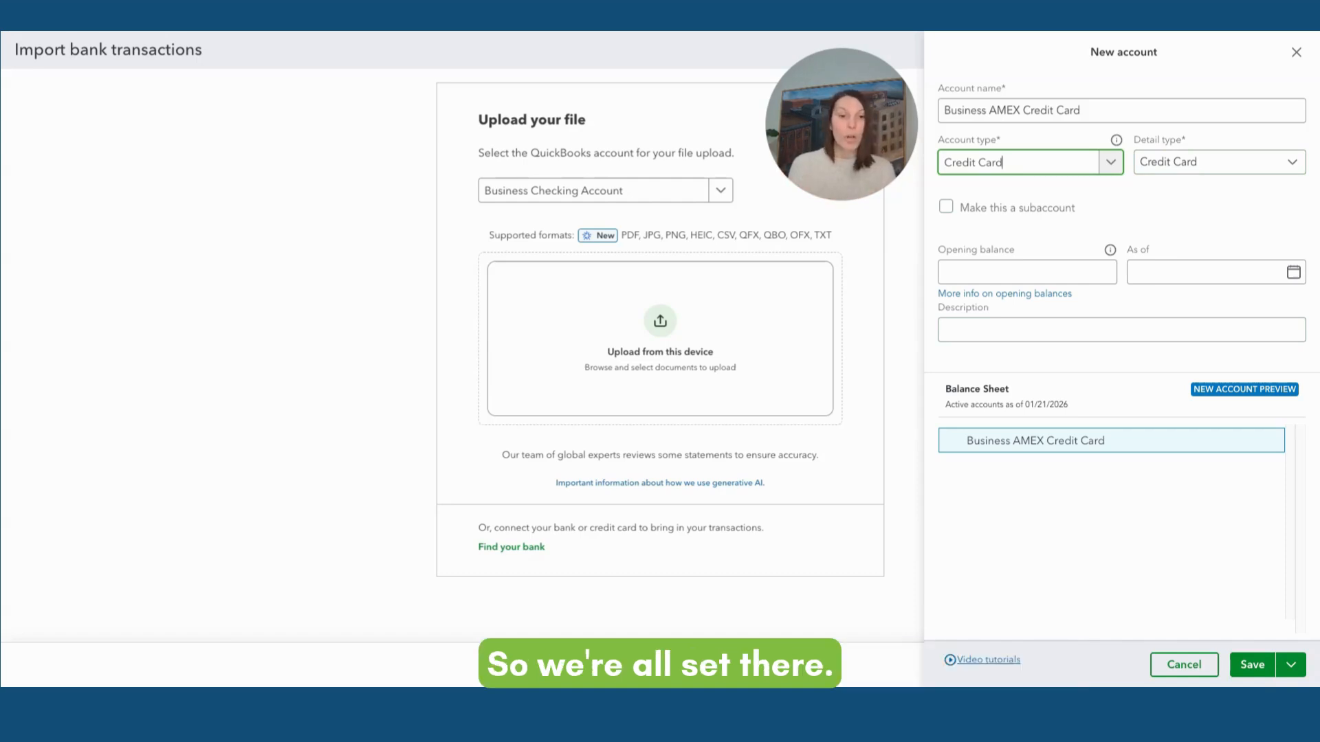
{"action": "left_click", "coordinate": [1253, 665]}
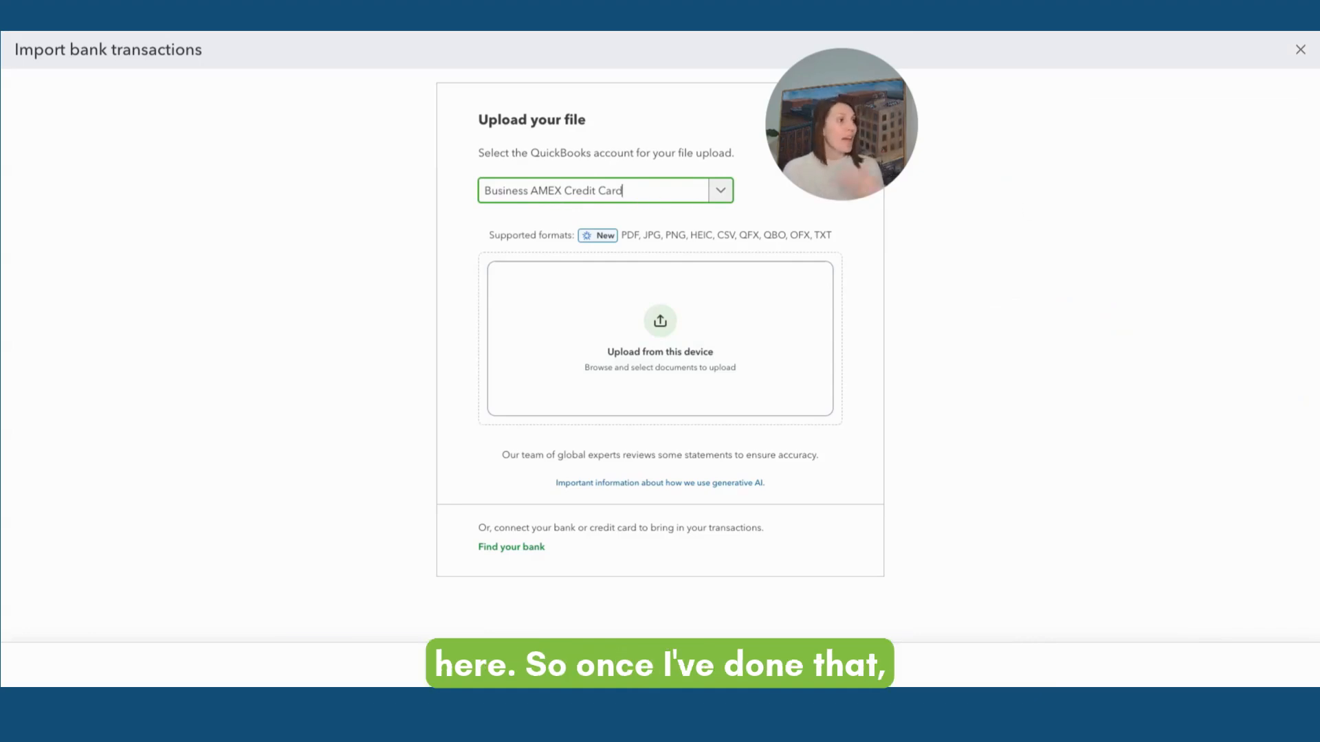
Upload the CSV file into the Business AMEX Credit Card account
{"action": "left_click", "coordinate": [806, 180]}
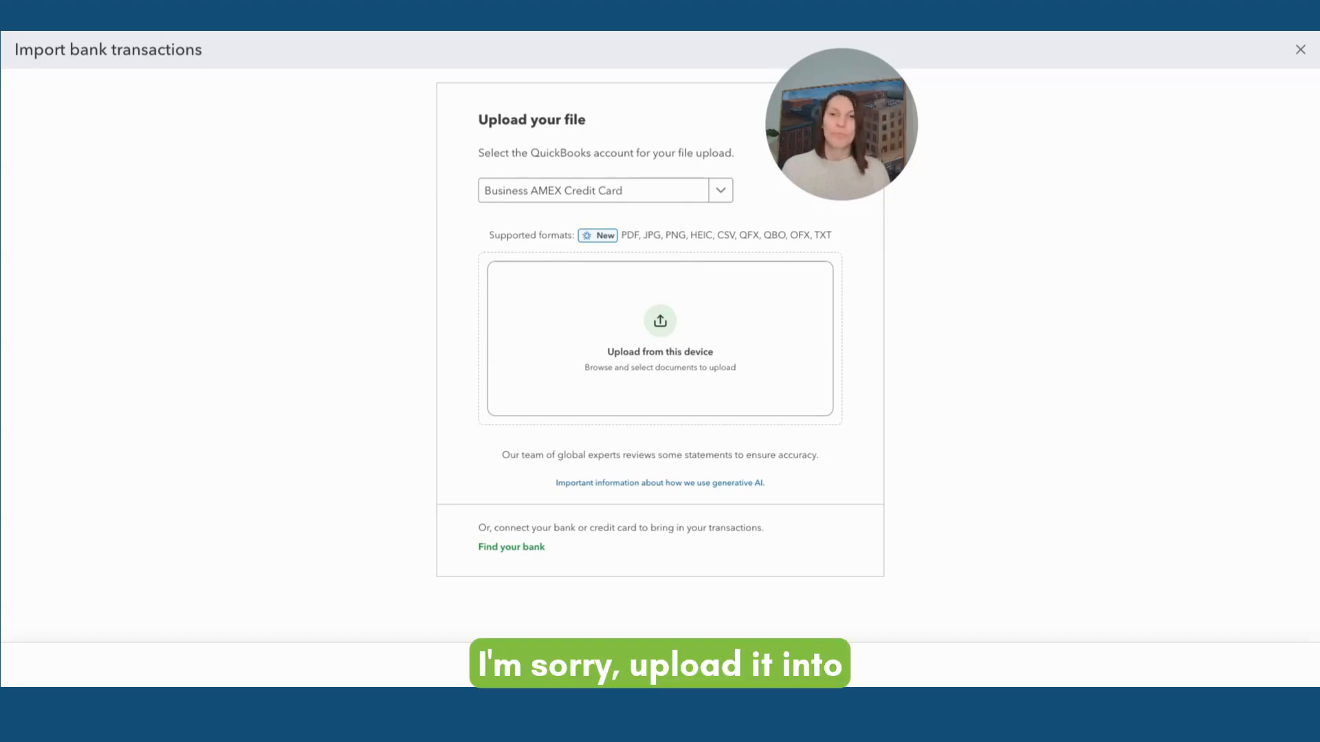
{"action": "left_click_drag", "start_coordinate": [963, 344], "coordinate": [660, 338]}
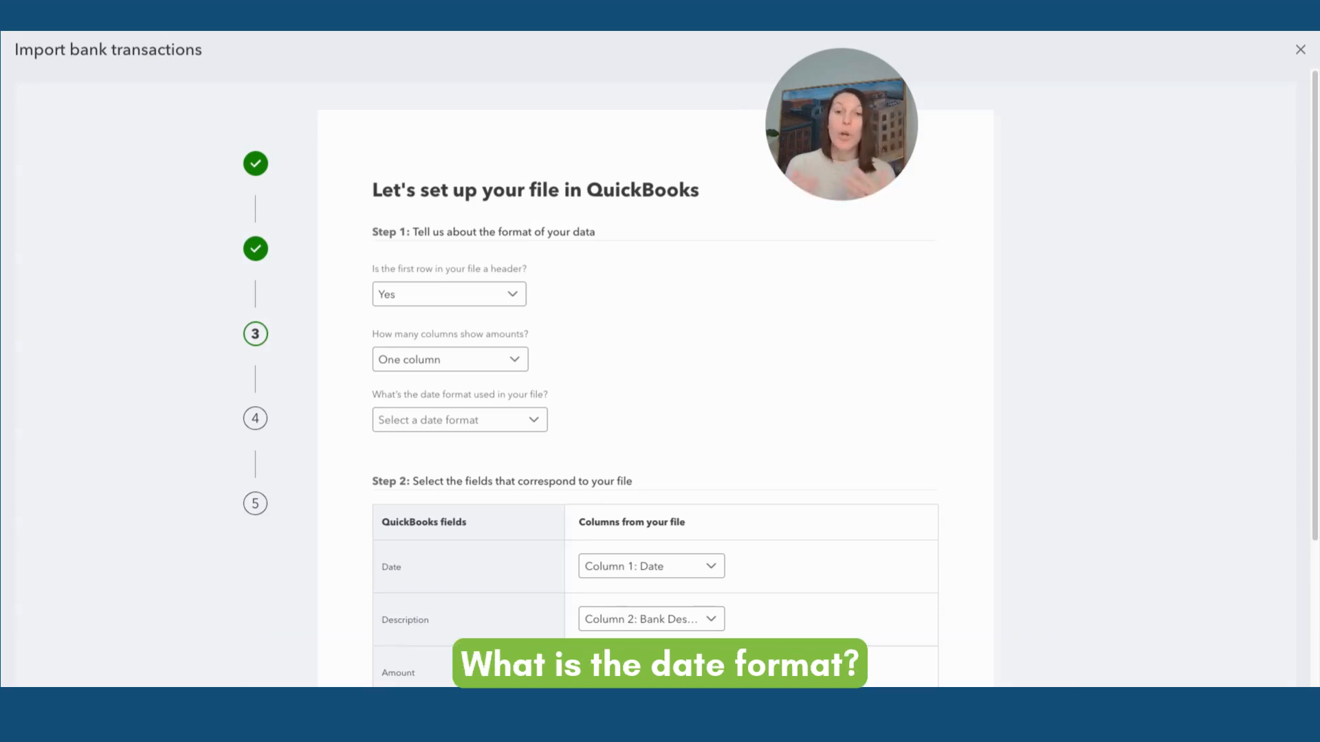
Specify two amount columns and the MM/dd/yyyy date format for the uploaded file
{"action": "left_click", "coordinate": [492, 363]}
{"action": "left_click", "coordinate": [457, 416]}
{"action": "left_click", "coordinate": [457, 419]}
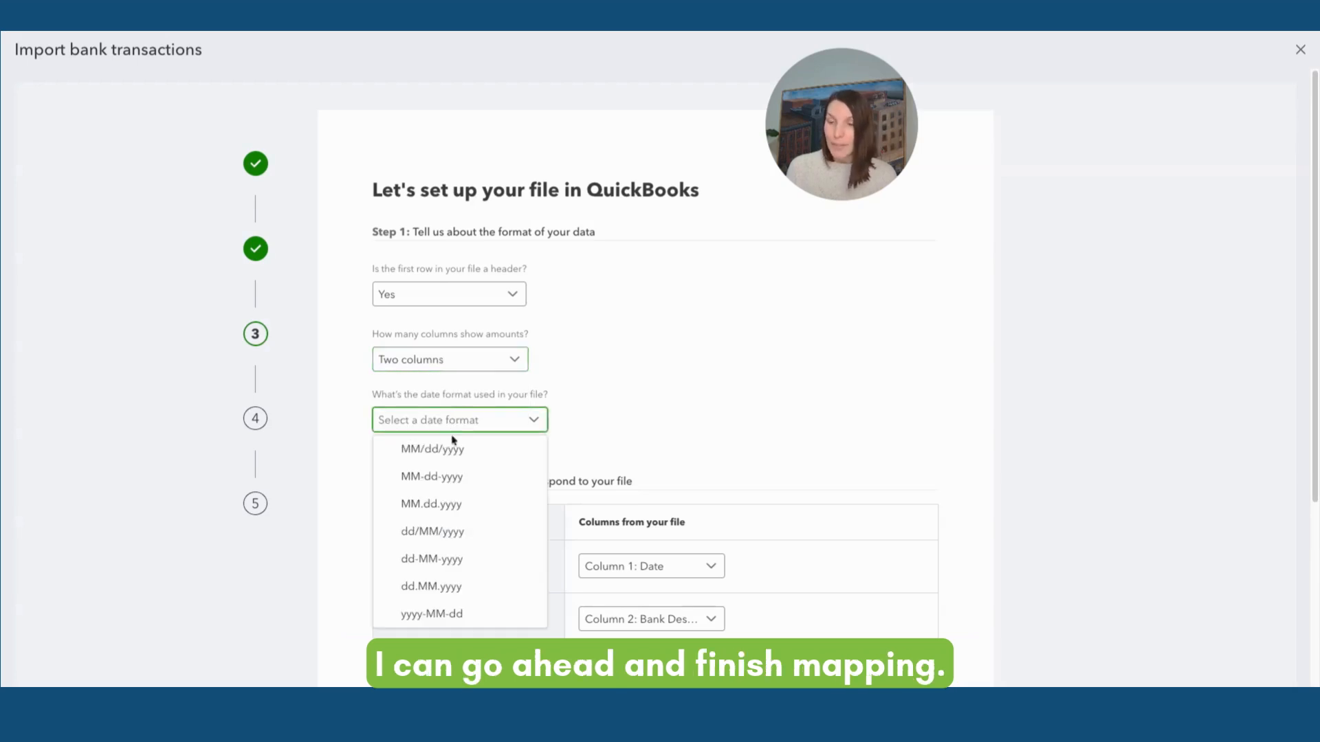
{"action": "left_click", "coordinate": [430, 448]}
{"action": "scroll", "coordinate": [691, 385], "scroll_direction": "down", "scroll_amount": 4}
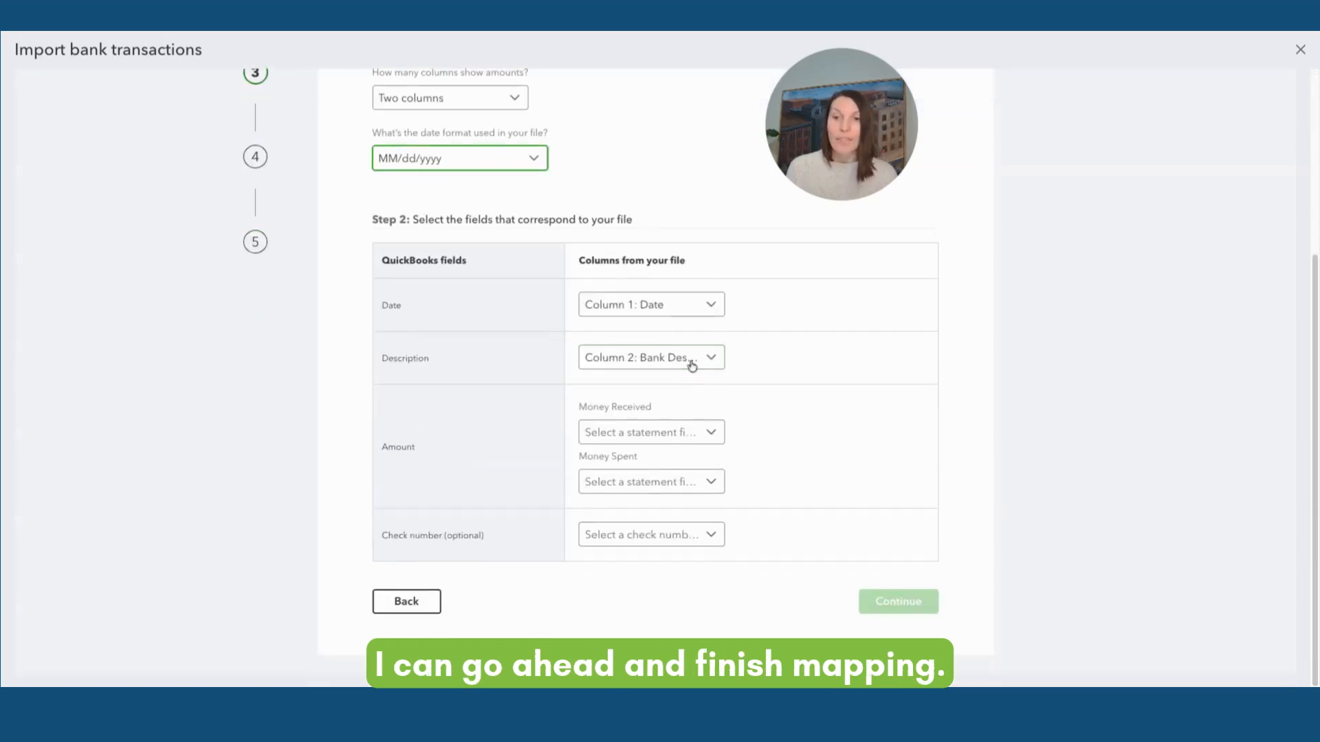
Map Money Received to Column 4: received and Money Spent to Column 3: Spent, then continue
{"action": "left_click", "coordinate": [659, 439]}
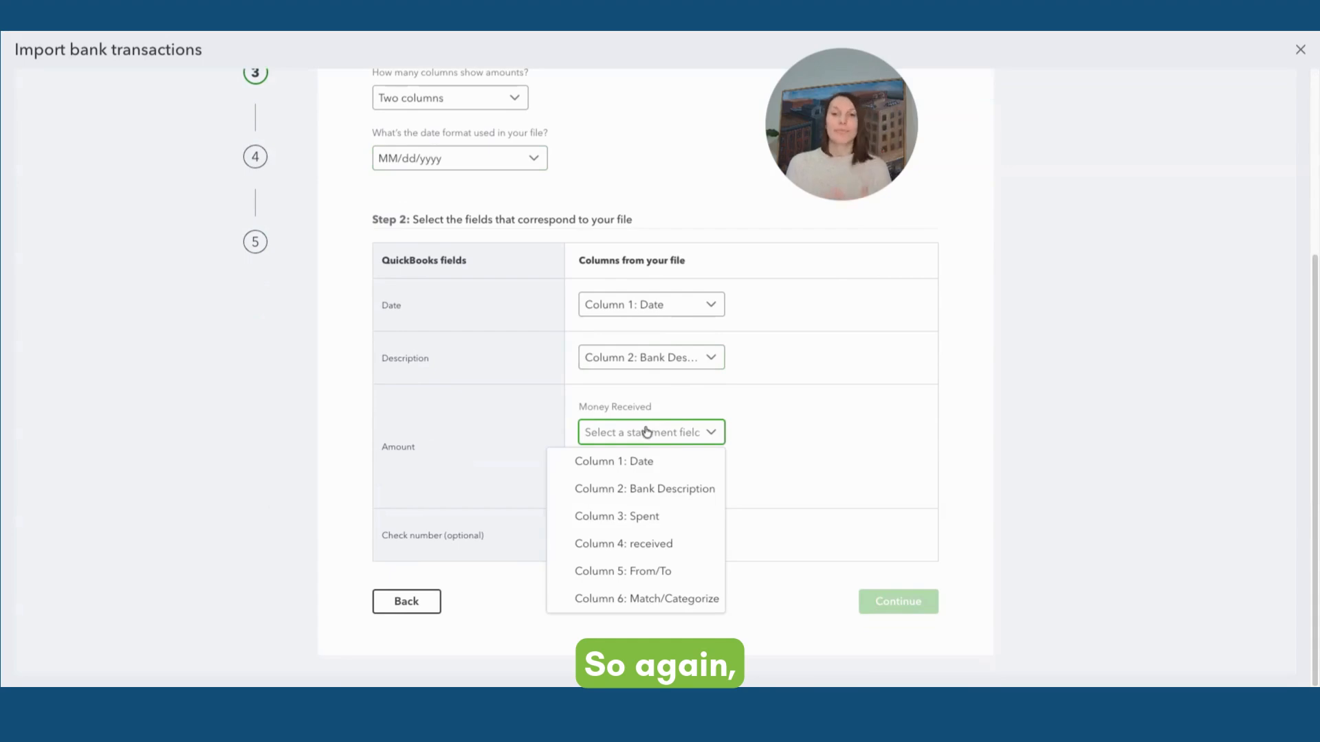
{"action": "left_click", "coordinate": [636, 543]}
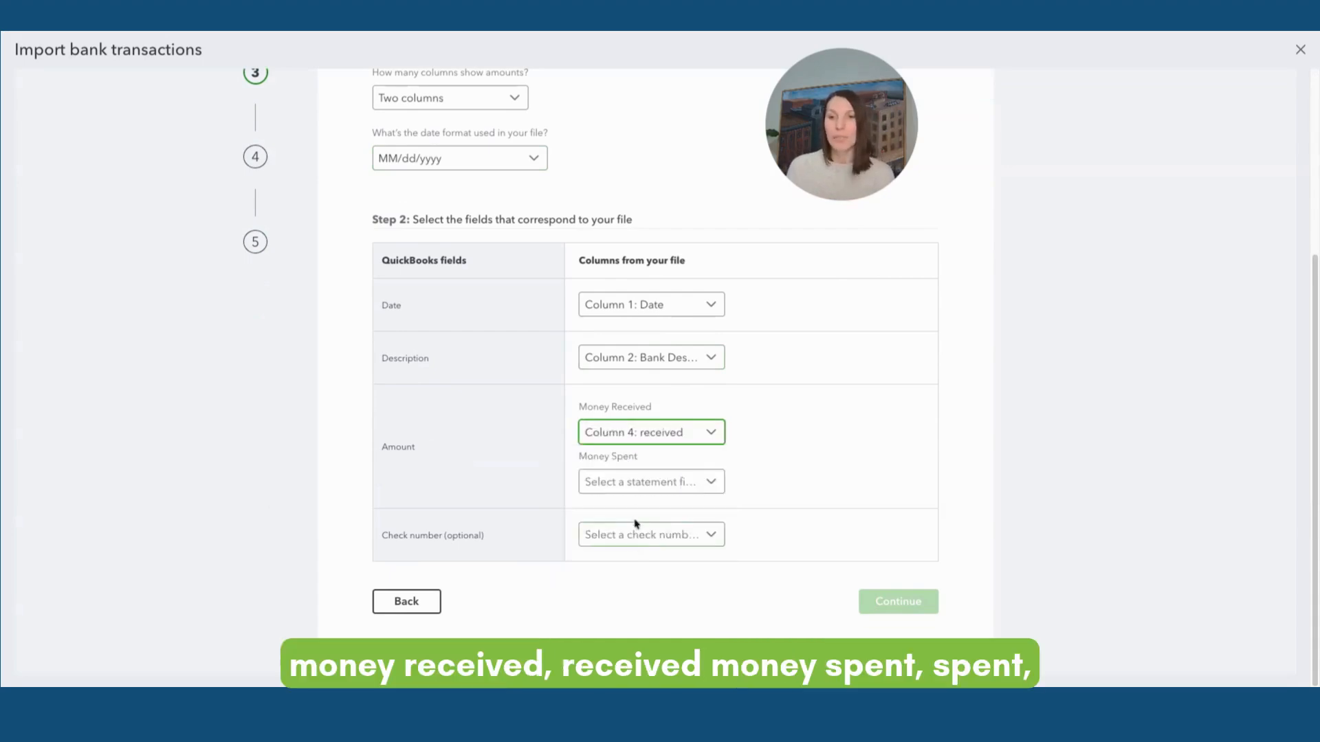
{"action": "left_click", "coordinate": [636, 490]}
{"action": "left_click", "coordinate": [634, 568]}
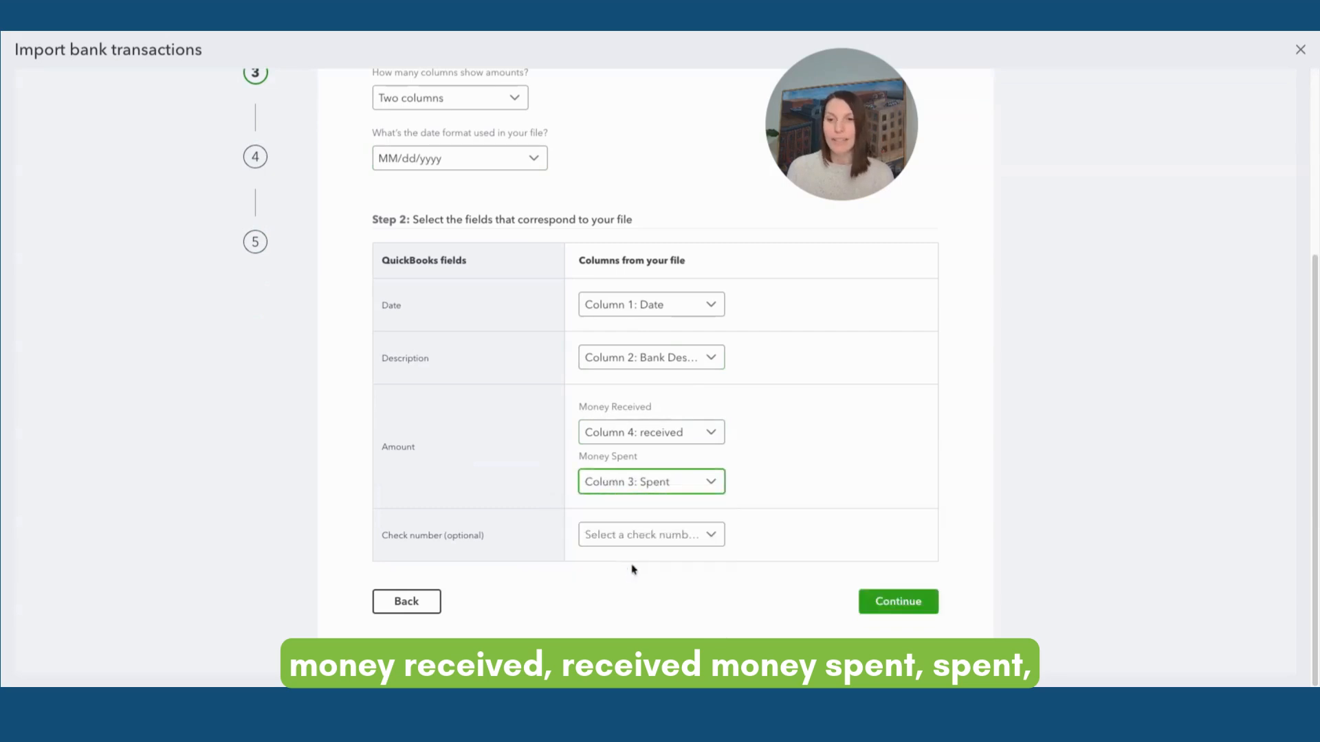
{"action": "left_click", "coordinate": [764, 497]}
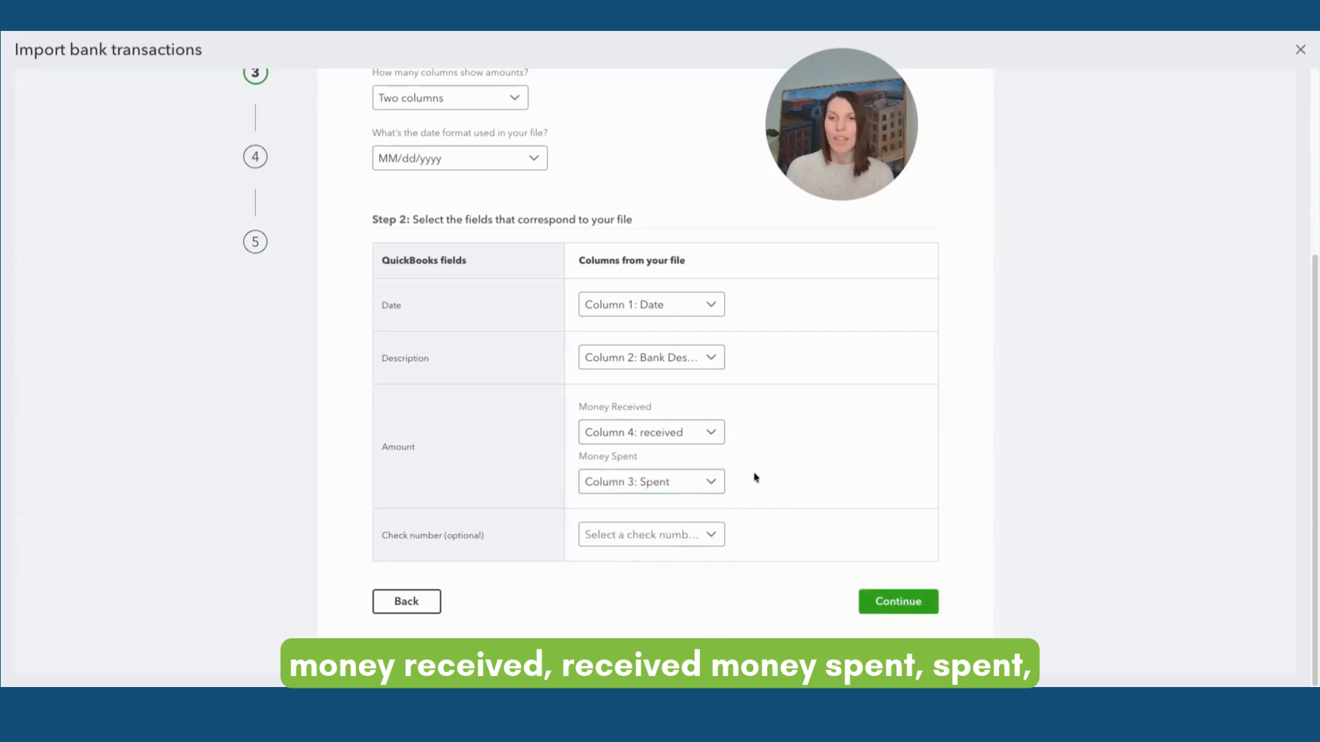
{"action": "left_click", "coordinate": [890, 605]}
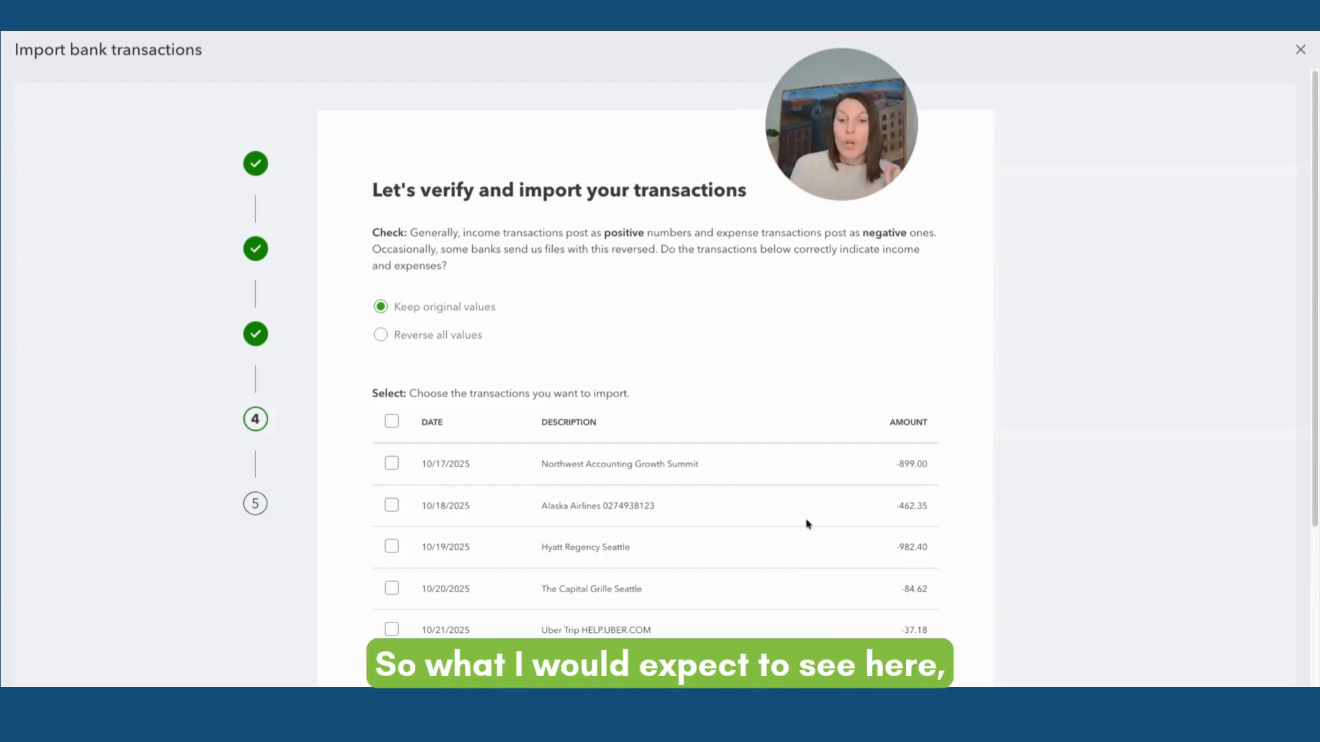
Select all the credit card transactions on the verification page and confirm importing them
{"action": "scroll", "coordinate": [807, 521], "scroll_direction": "down", "scroll_amount": 2}
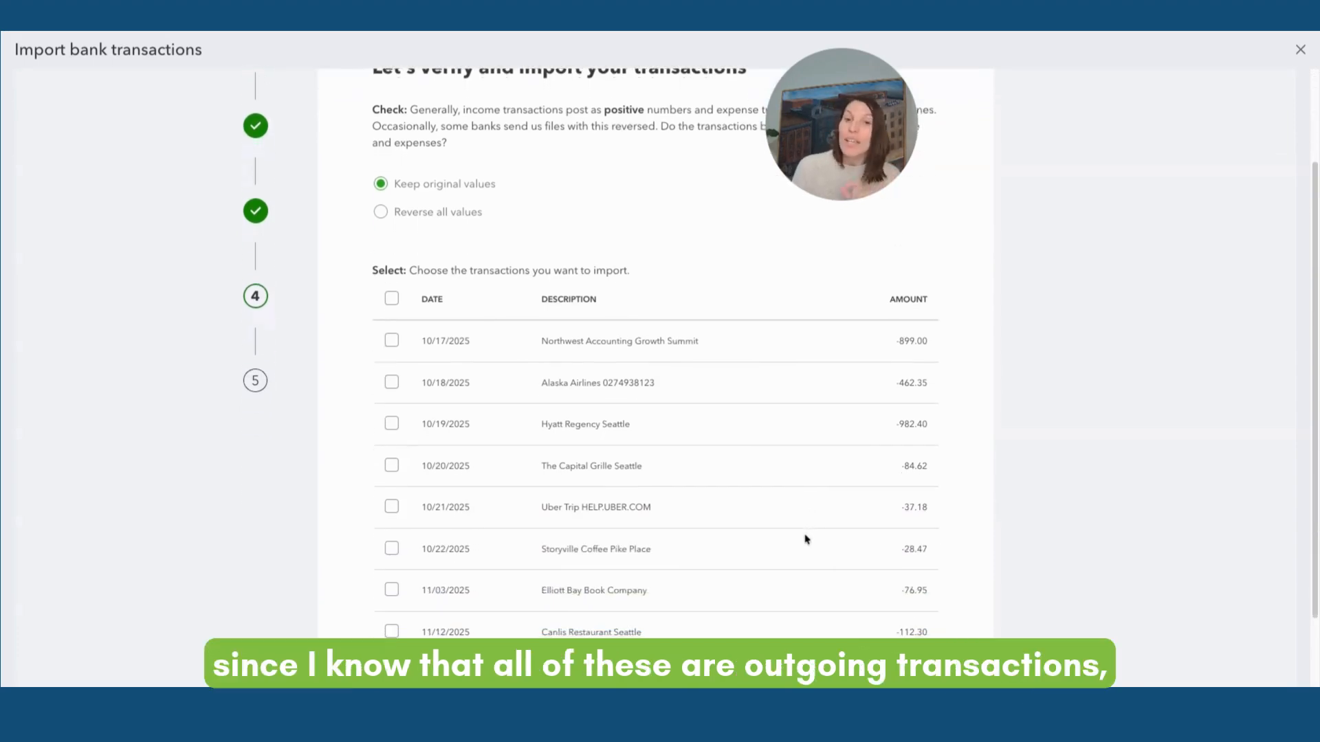
{"action": "scroll", "coordinate": [809, 536], "scroll_direction": "down", "scroll_amount": 1}
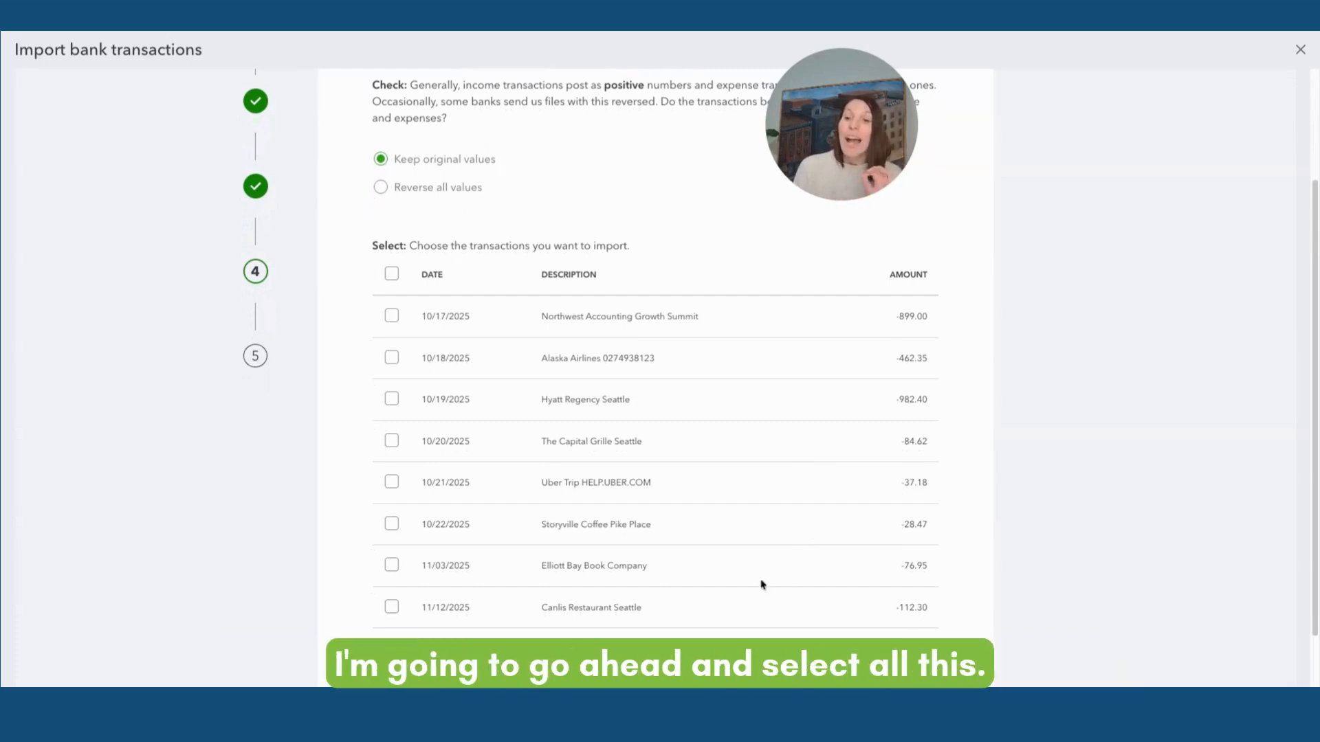
{"action": "left_click", "coordinate": [390, 275]}
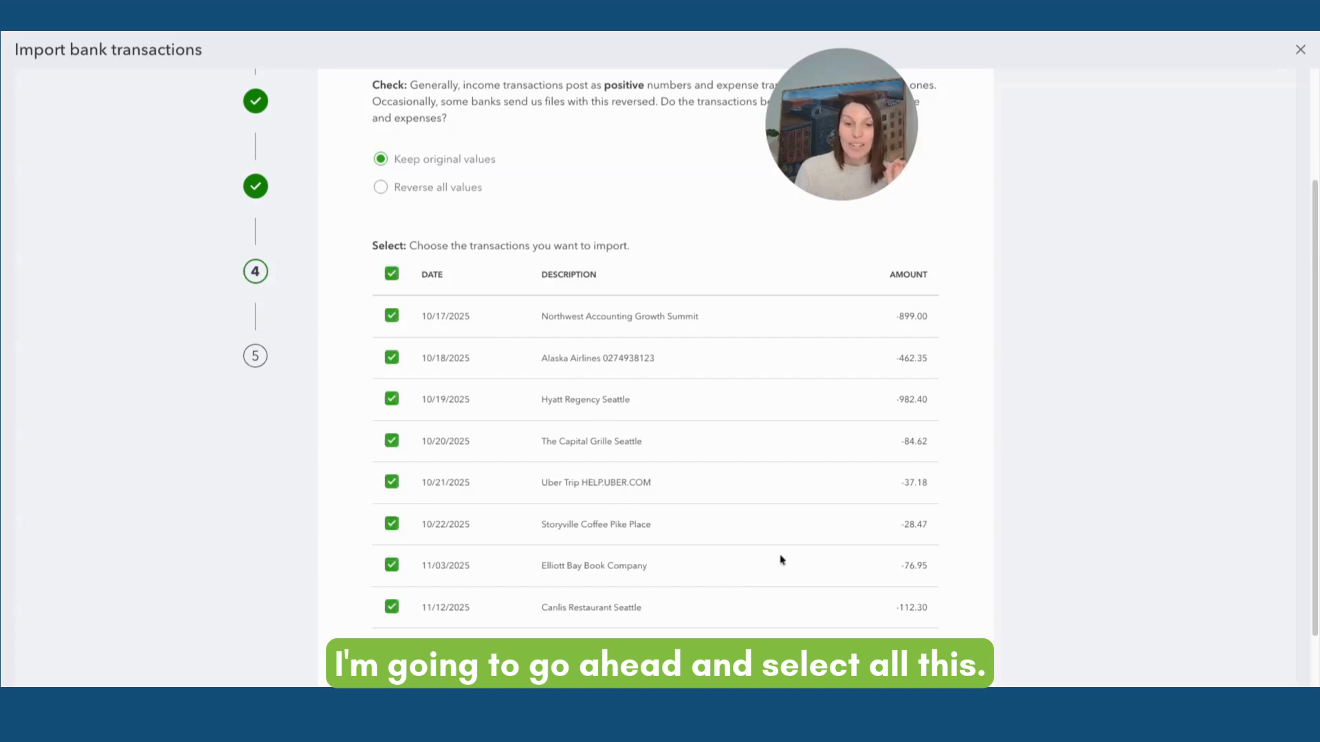
{"action": "left_click", "coordinate": [866, 661]}
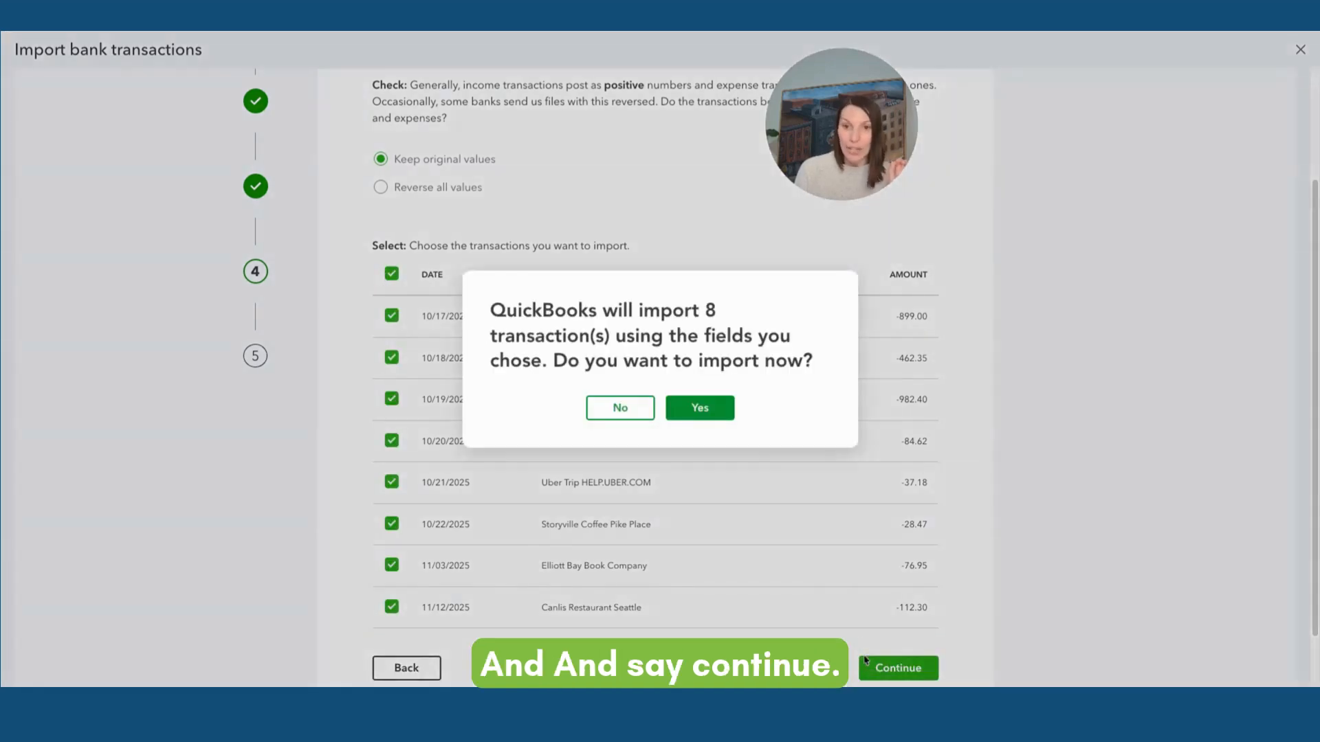
{"action": "left_click", "coordinate": [732, 415]}
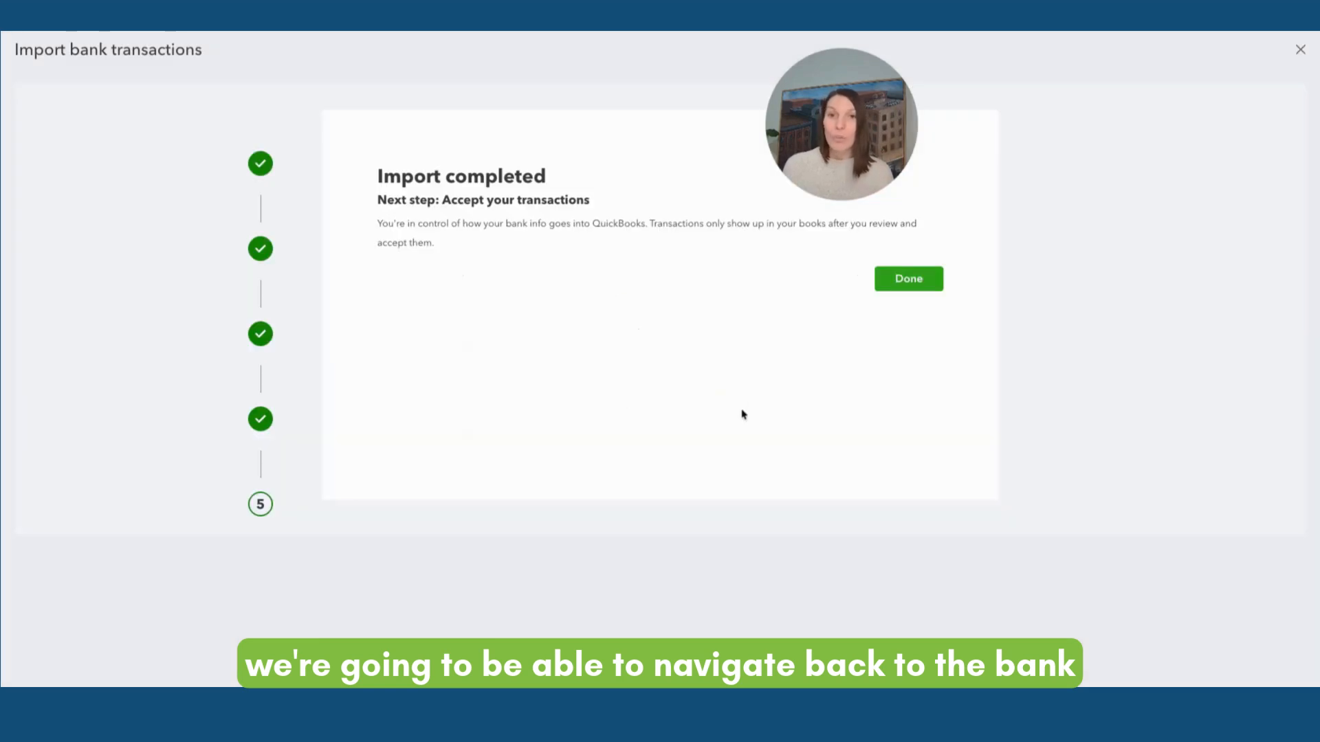
Close the completed import and return to the bank transactions page
{"action": "left_click", "coordinate": [879, 282]}
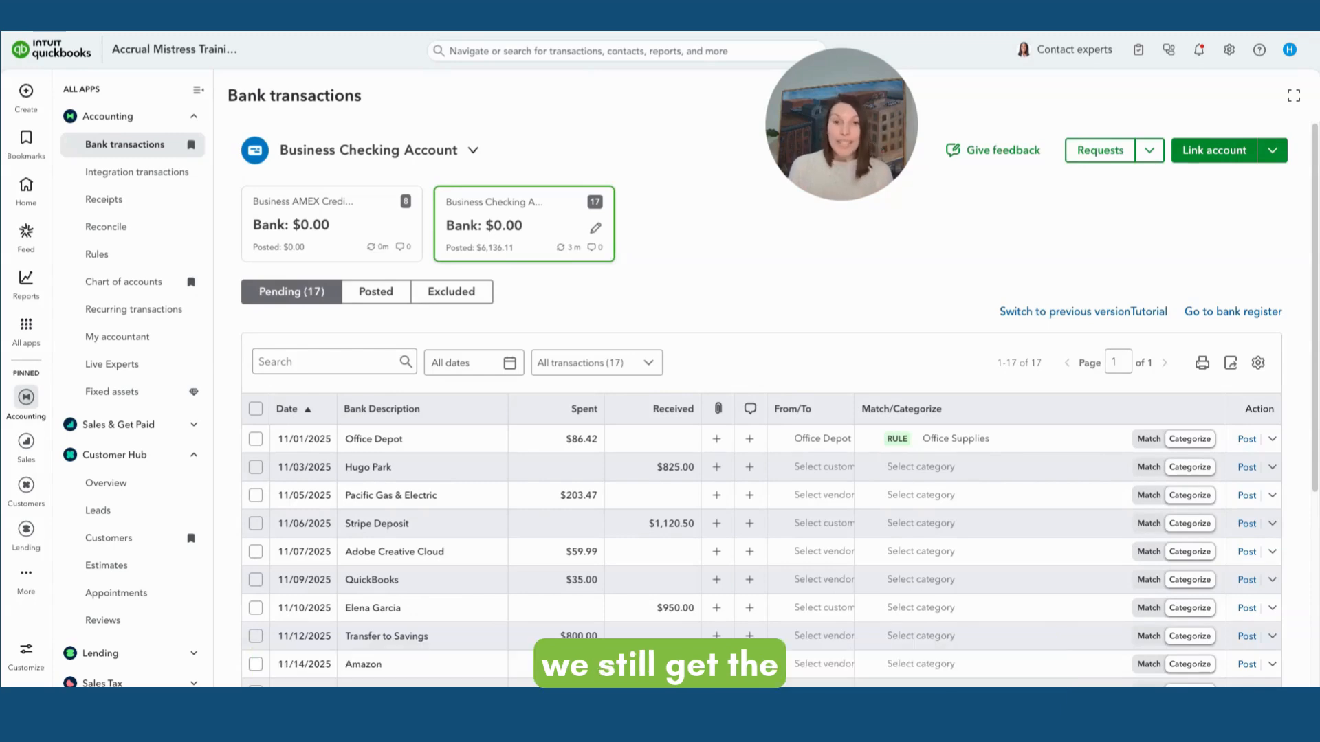
{"action": "scroll", "coordinate": [762, 413], "scroll_direction": "down", "scroll_amount": 1}
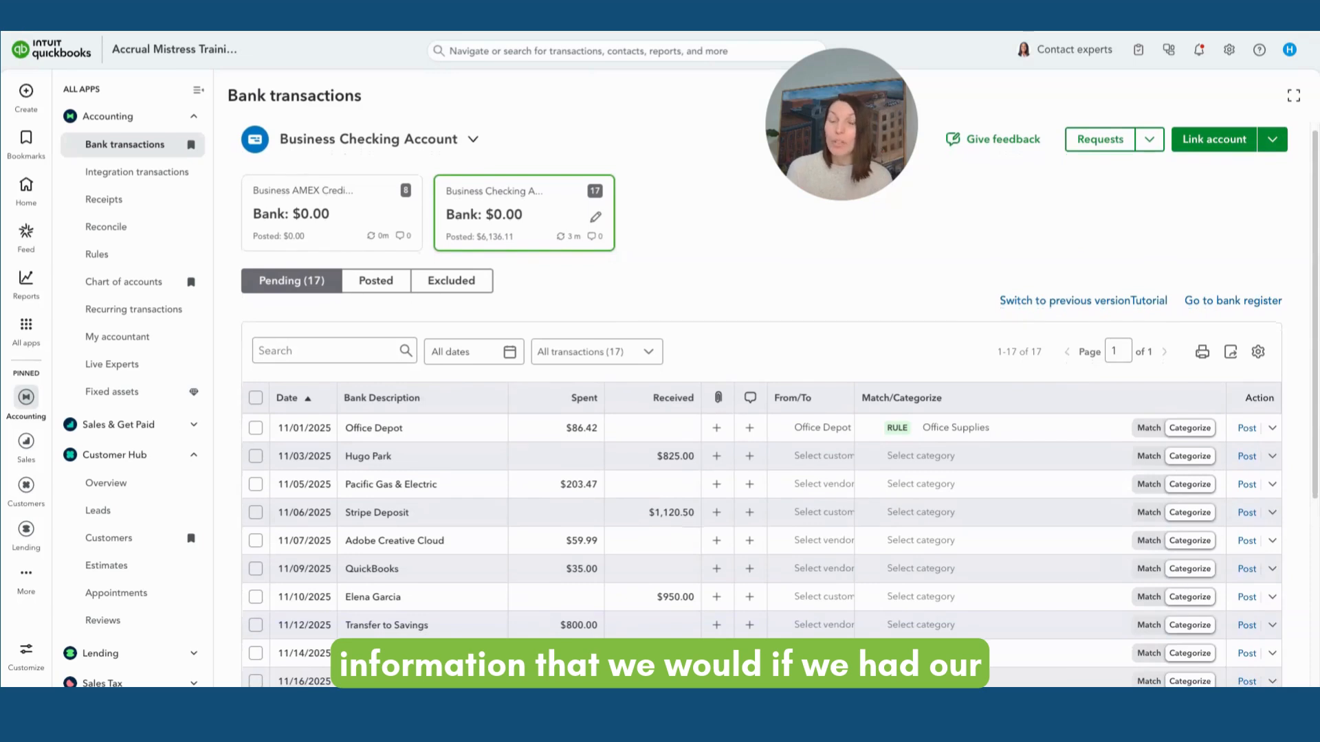